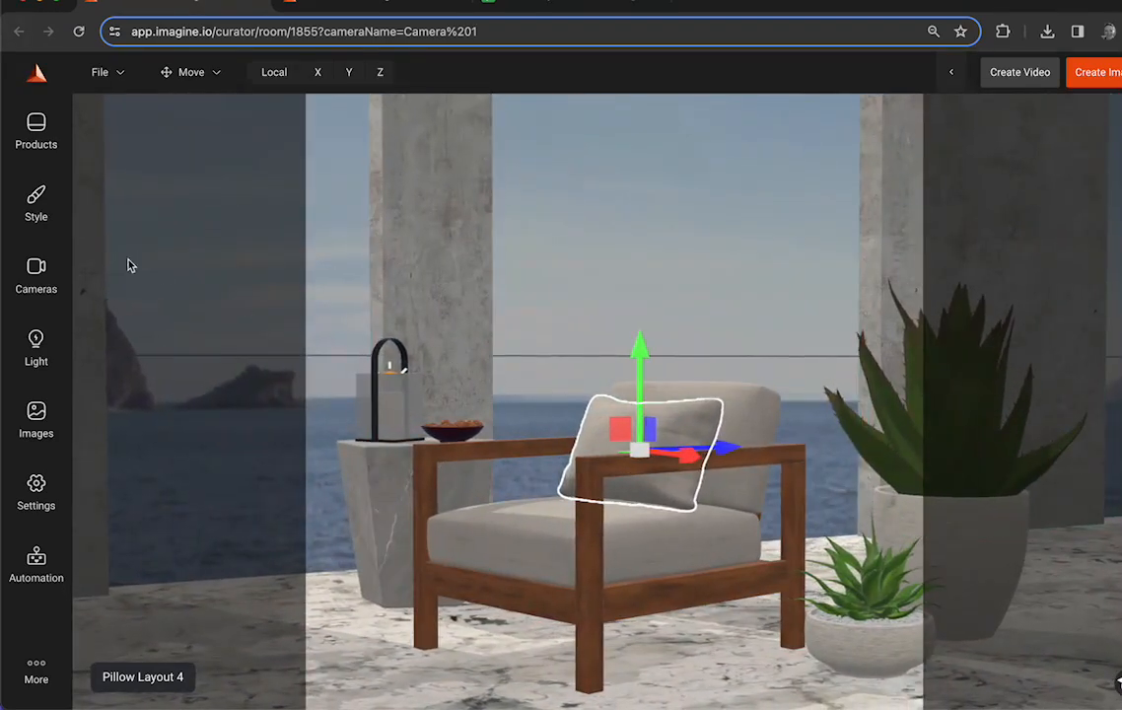
- Examine the scene's saved camera views and the list of additional tools
{"action": "left_click", "coordinate": [37, 258]}
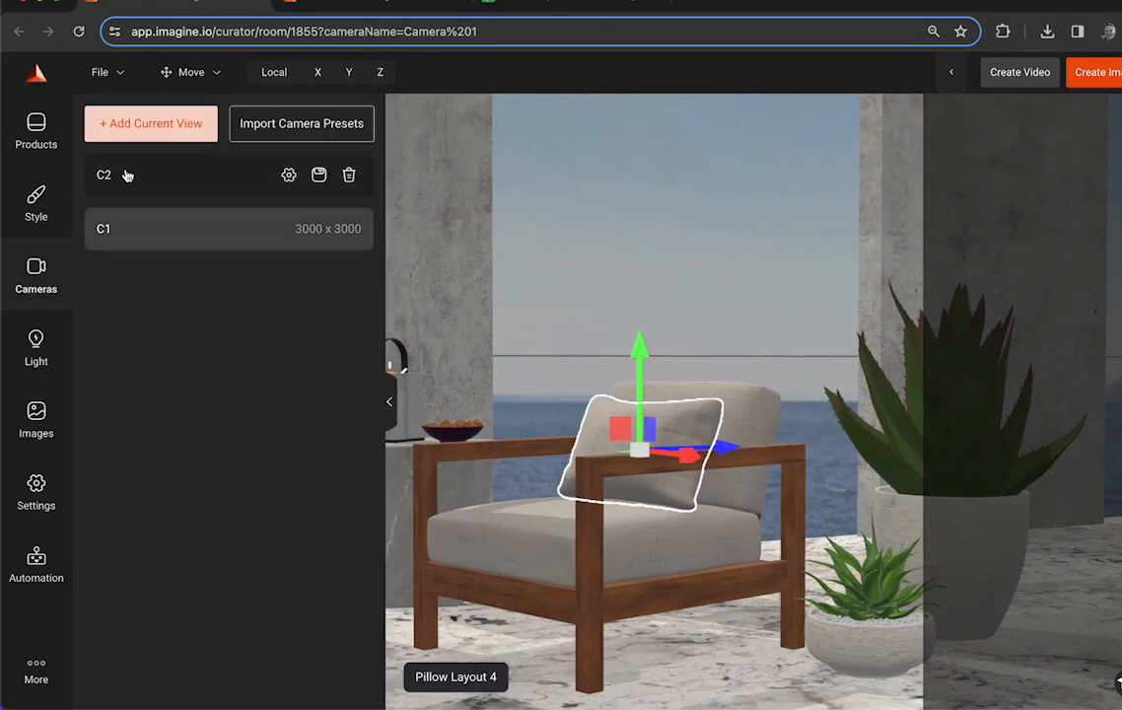
{"action": "left_click", "coordinate": [33, 241]}
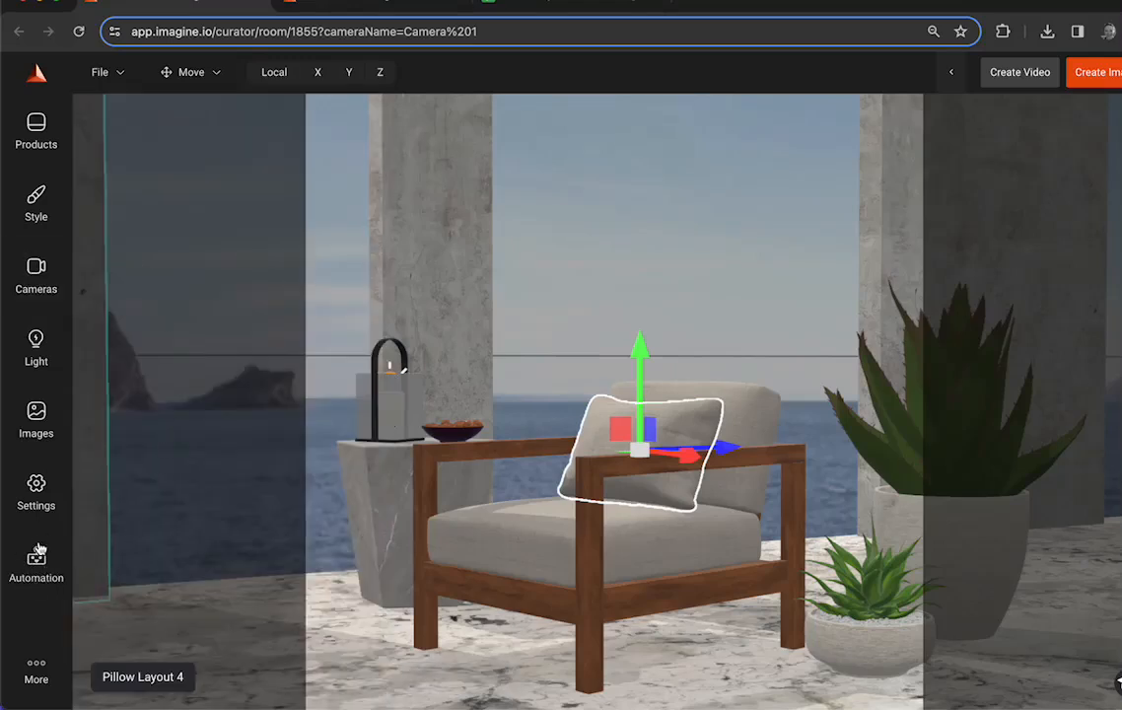
{"action": "left_click", "coordinate": [39, 668]}
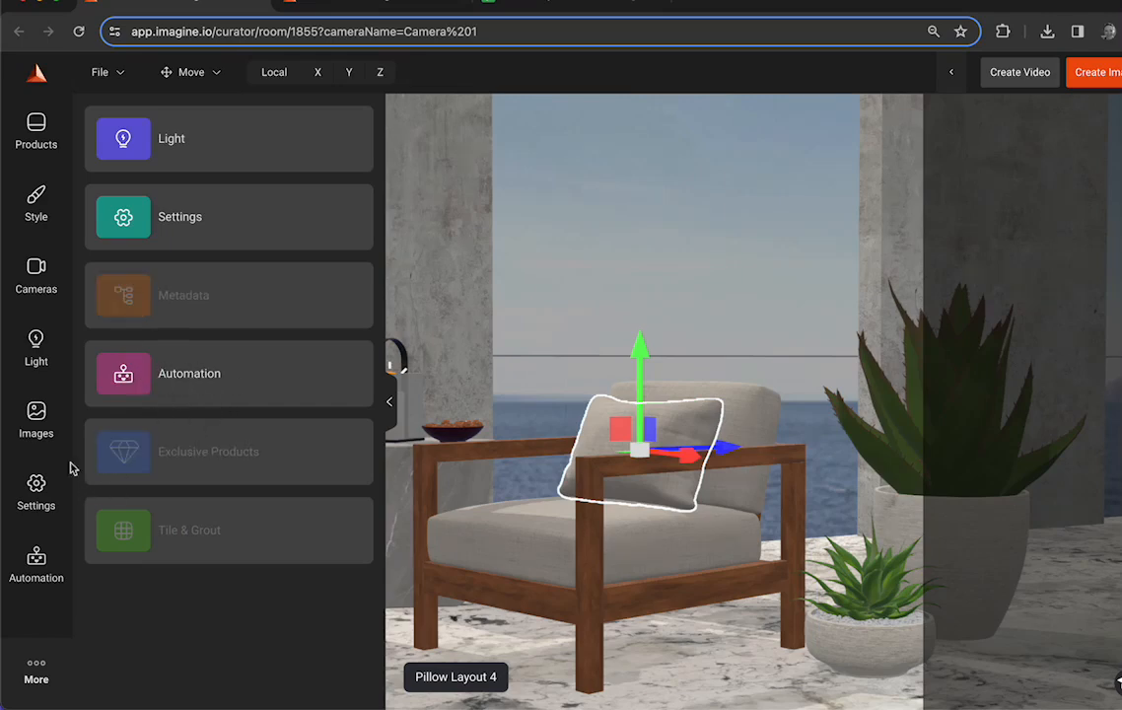
{"action": "left_click", "coordinate": [49, 658]}
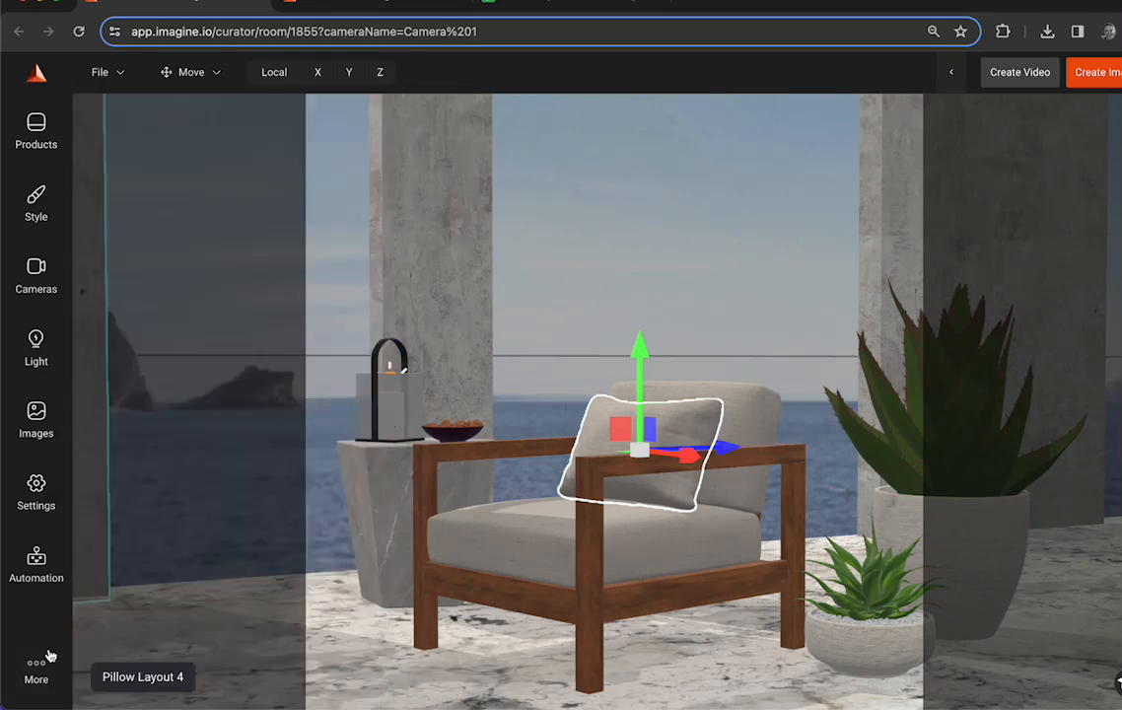
- Add the chair's throw pillow to the automation list with the name Pillow
{"action": "left_click", "coordinate": [36, 559]}
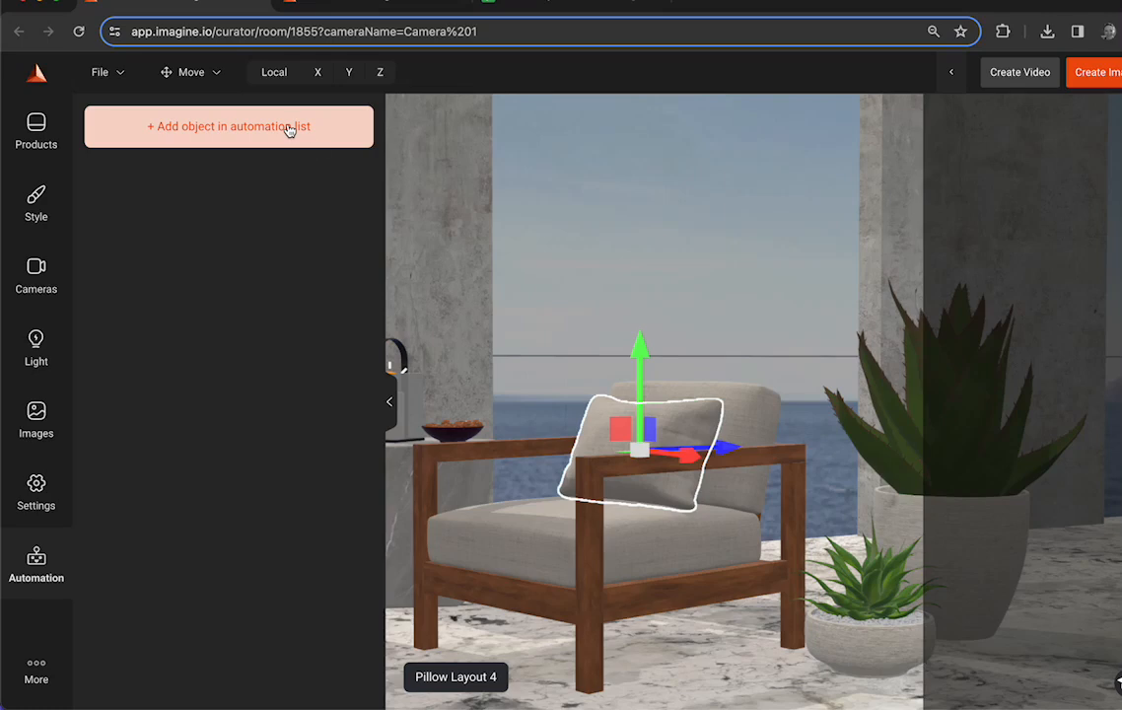
{"action": "left_click", "coordinate": [251, 133]}
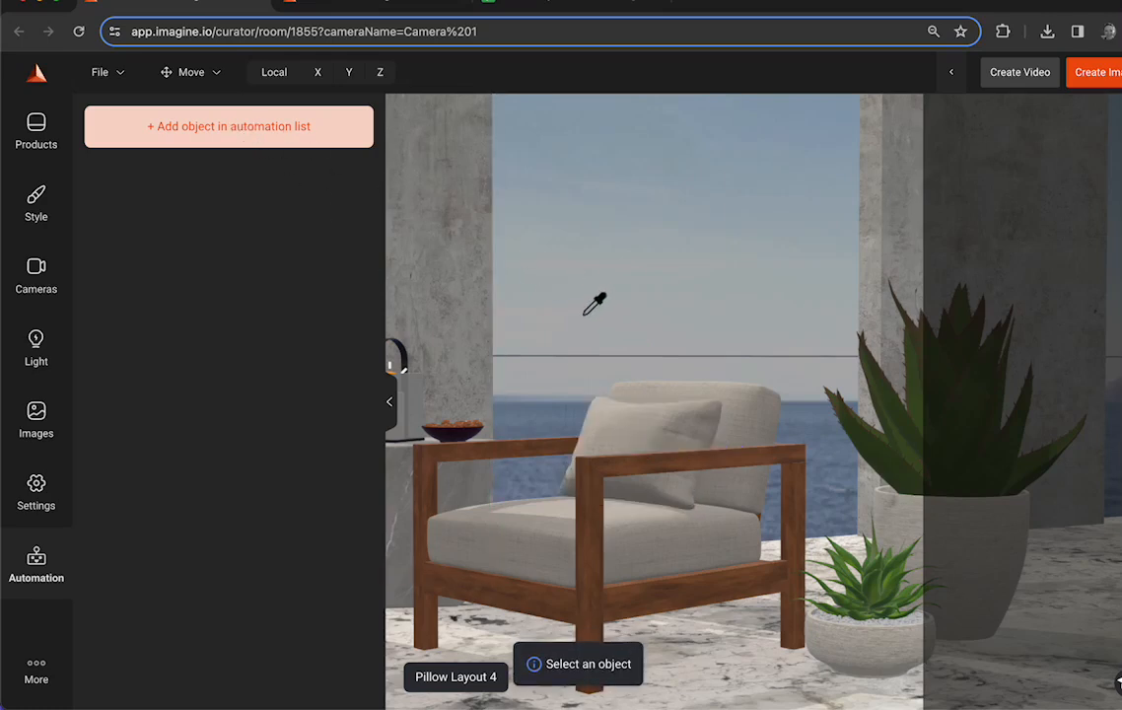
{"action": "left_click", "coordinate": [516, 530]}
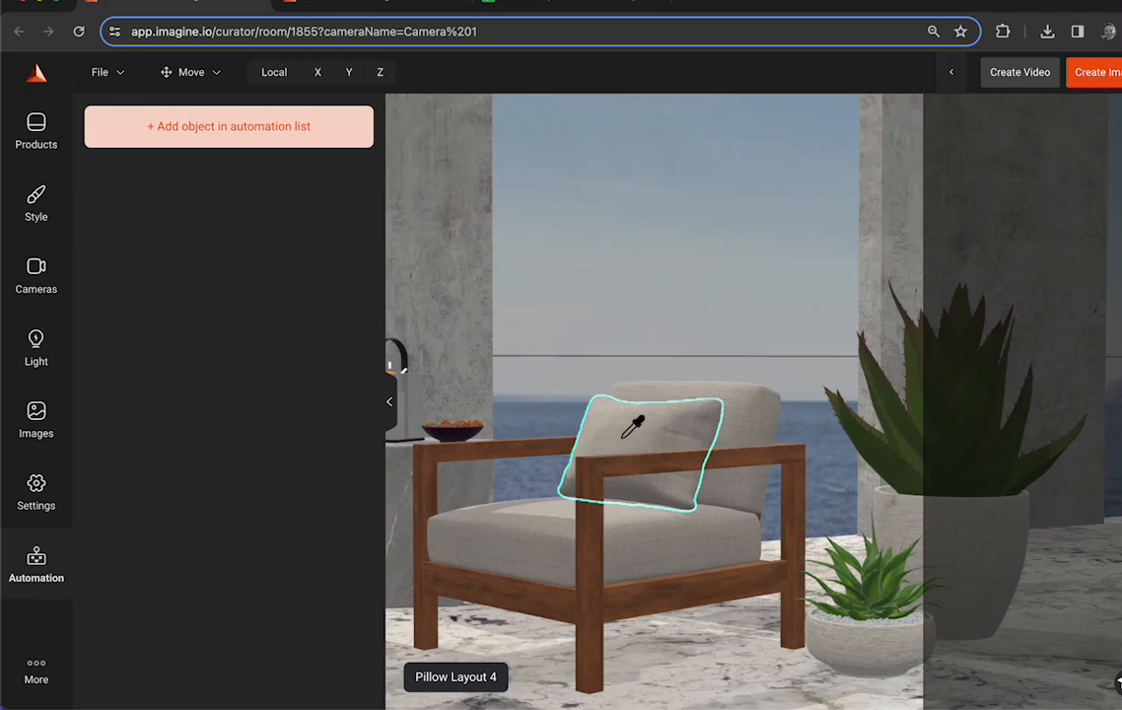
{"action": "left_click", "coordinate": [635, 422]}
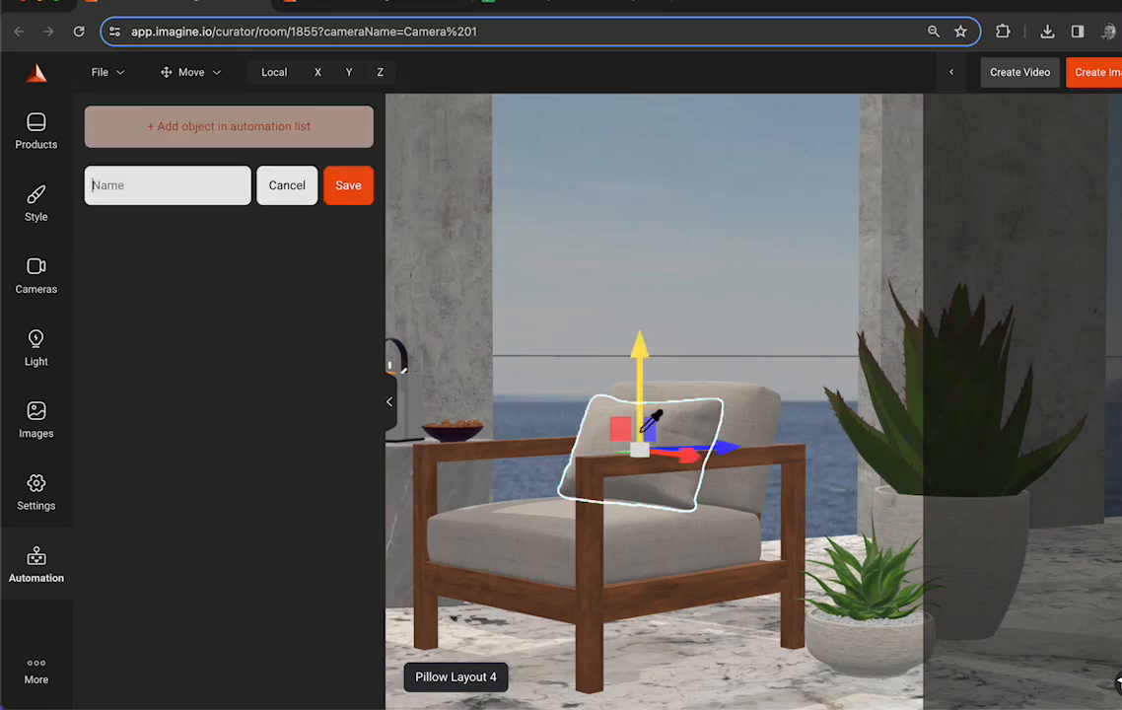
{"action": "left_click", "coordinate": [181, 186]}
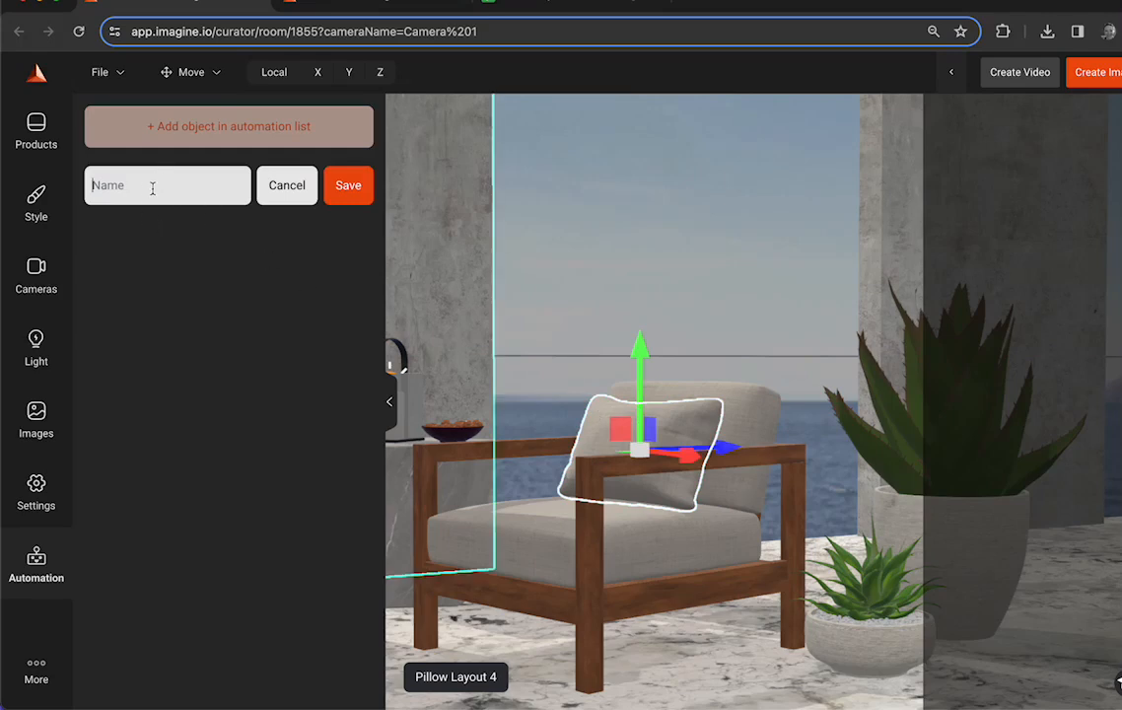
{"action": "type", "text": "Pillow"}
{"action": "key", "text": "Return"}
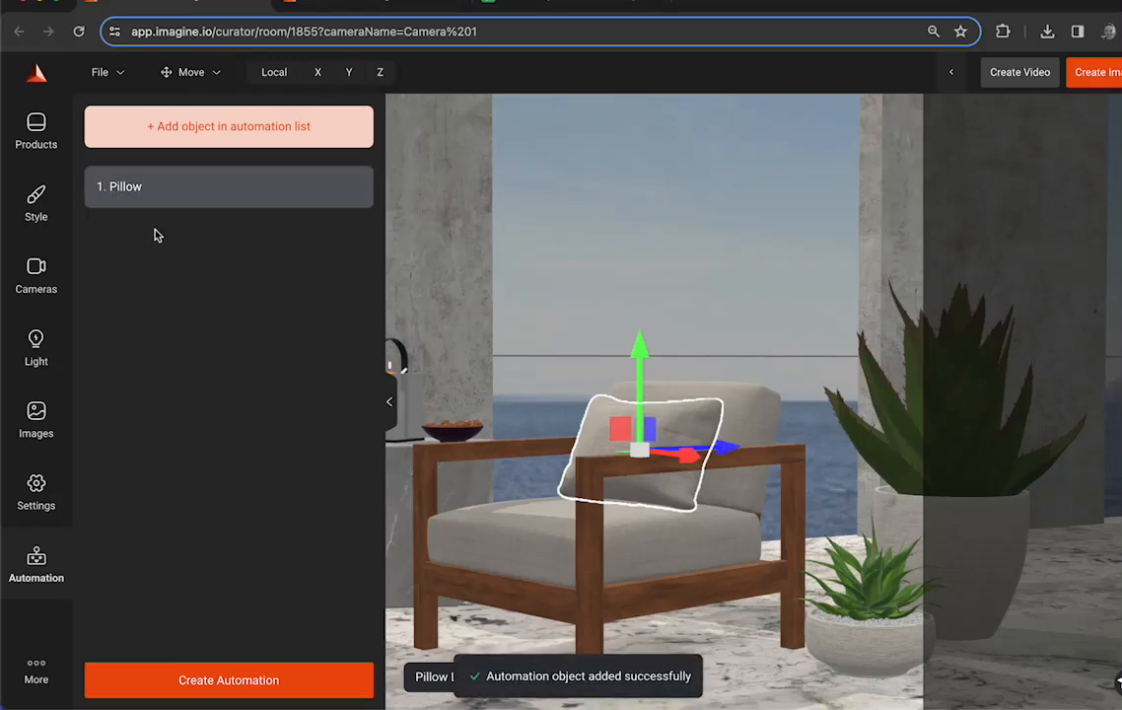
{"action": "left_click", "coordinate": [239, 128]}
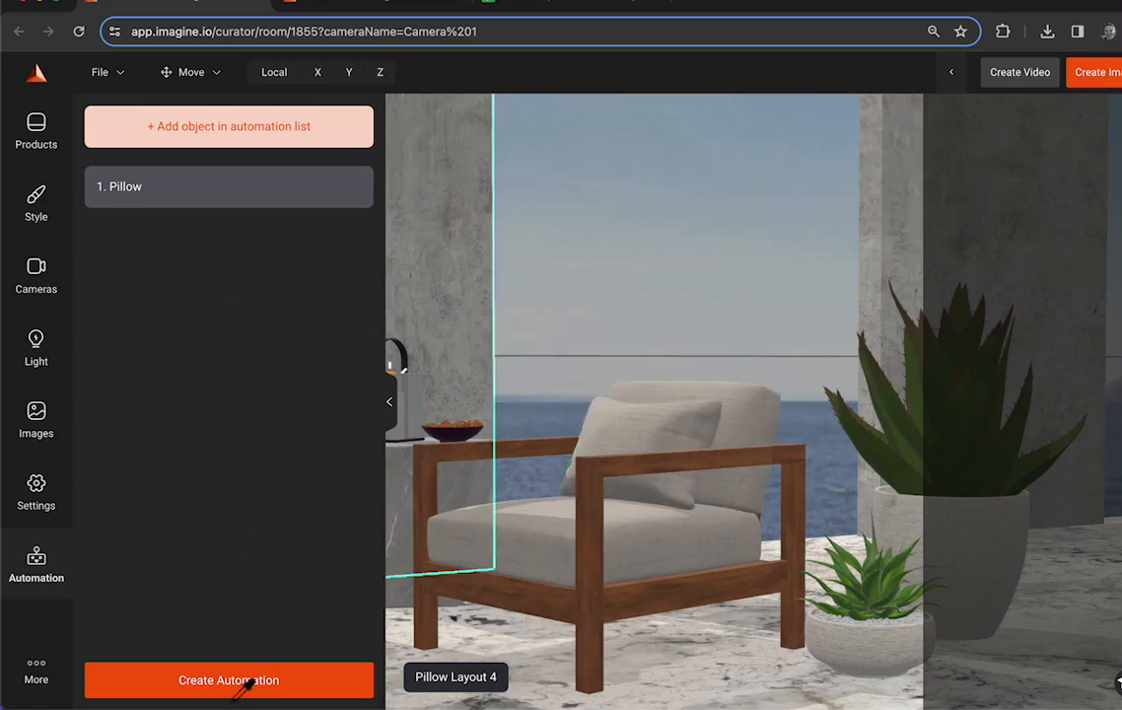
{"action": "left_click", "coordinate": [666, 519]}
{"action": "left_click", "coordinate": [282, 185]}
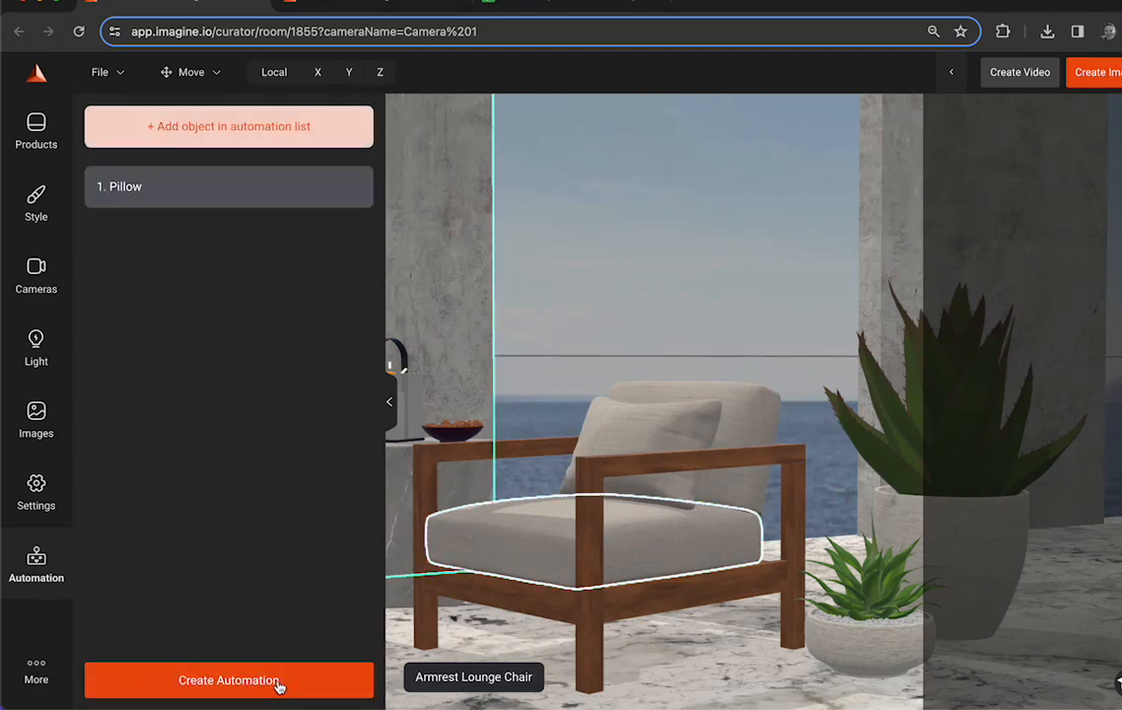
- Open the Automation Demo Test automation and look at its Excel files in the Downloads folder
{"action": "left_click", "coordinate": [332, 5]}
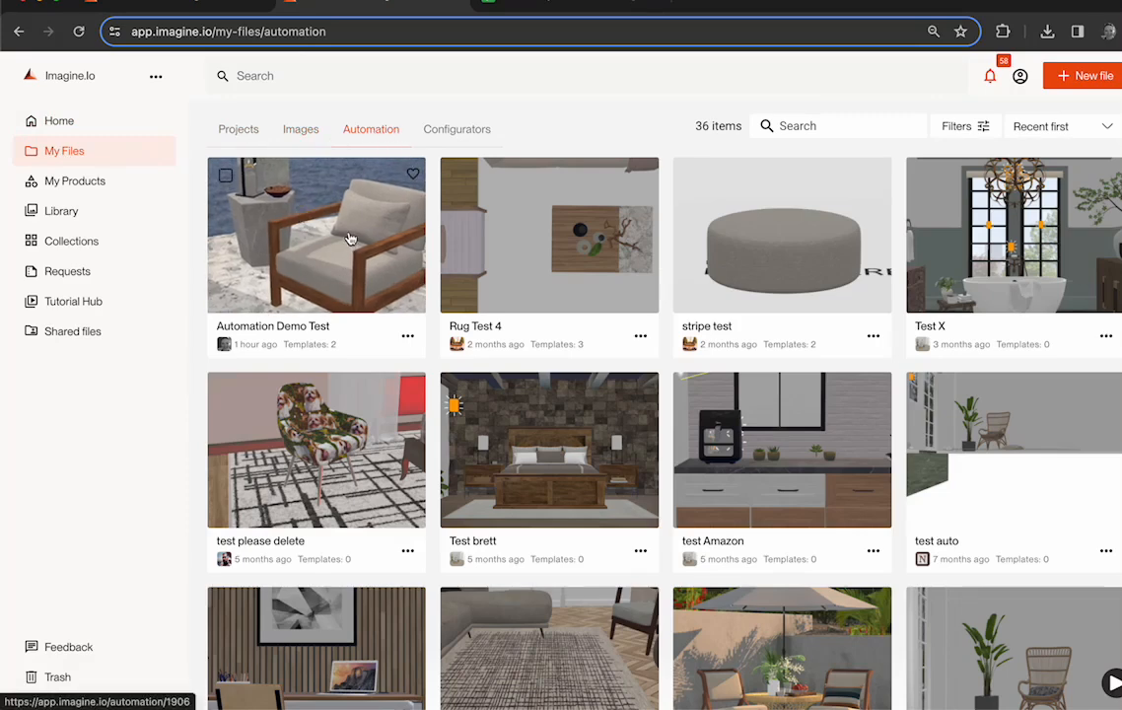
{"action": "left_click", "coordinate": [317, 236]}
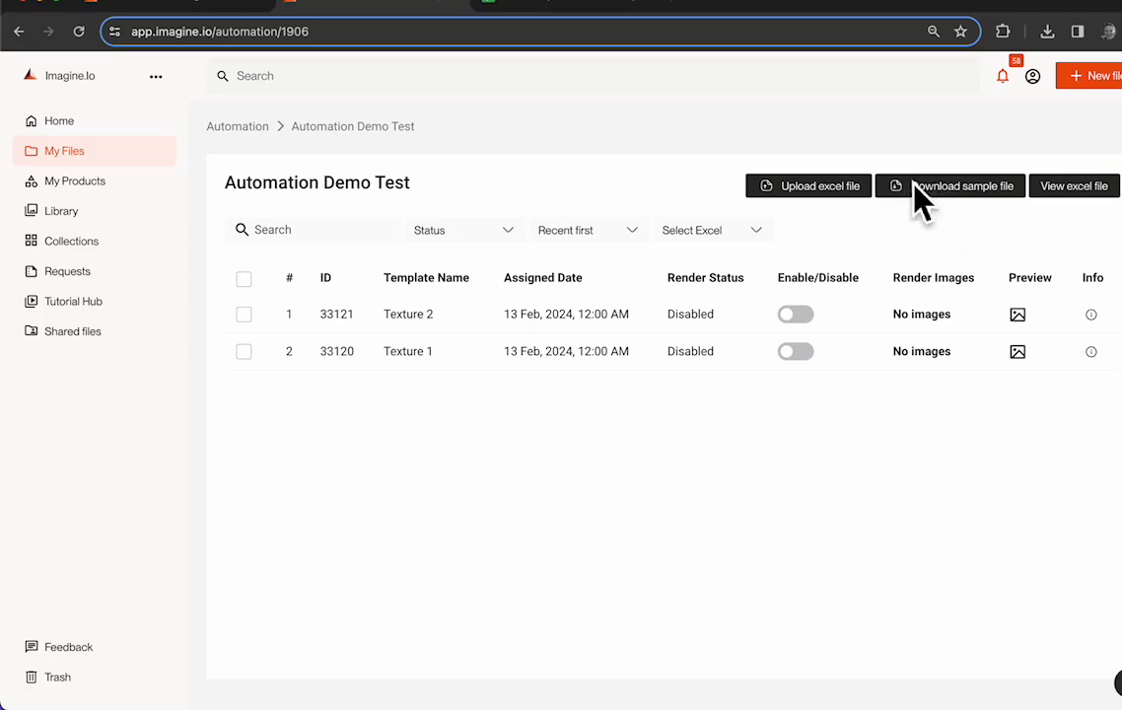
{"action": "mouse_move", "coordinate": [202, 695]}
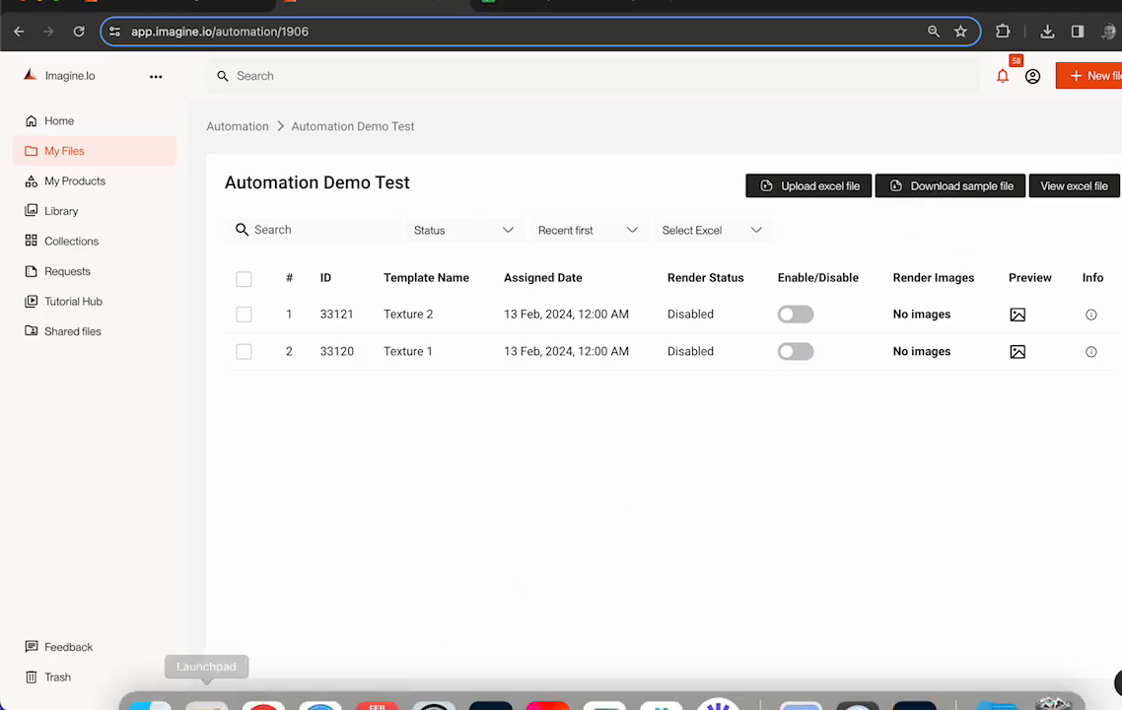
{"action": "left_click", "coordinate": [143, 680]}
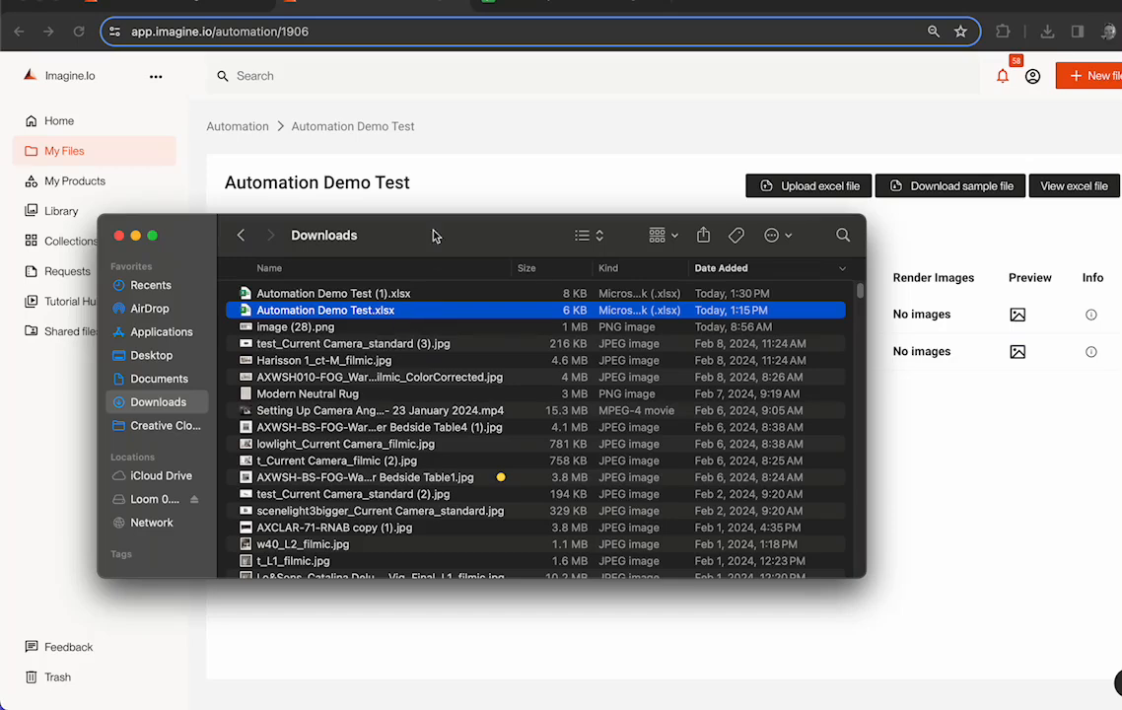
{"action": "left_click", "coordinate": [454, 185]}
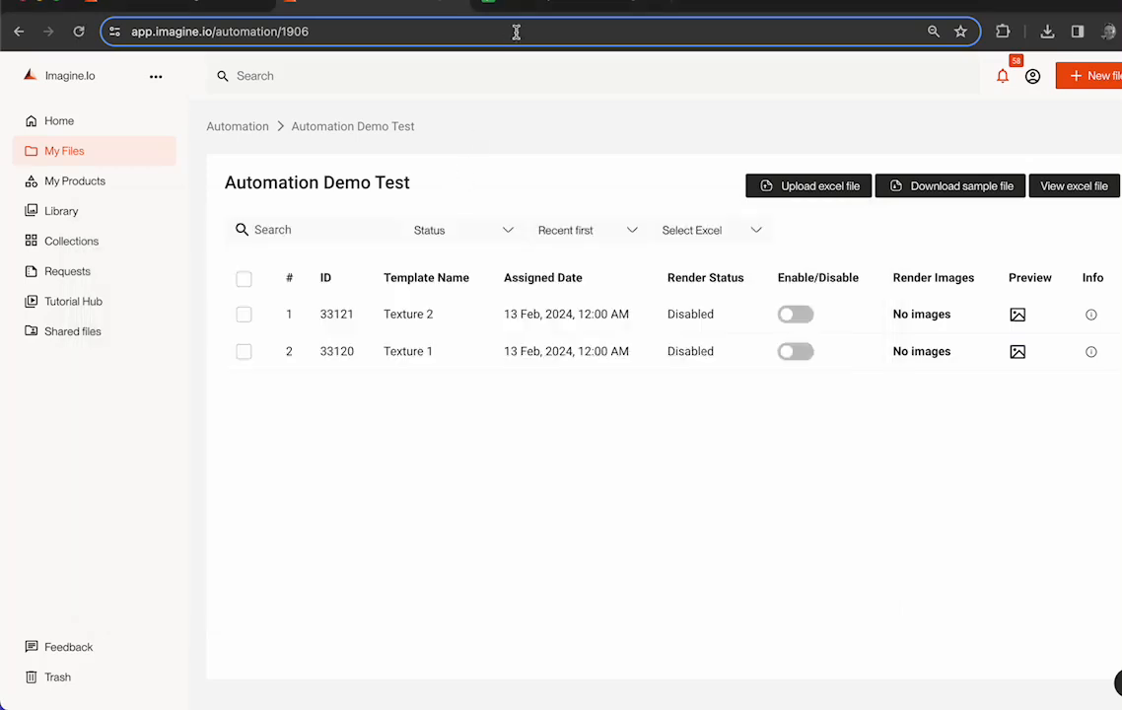
- Switch to the Automation Demo Test spreadsheet in Google Sheets and examine the Texture 1 row's template name, camera angle and image format entries
{"action": "left_click", "coordinate": [552, 8]}
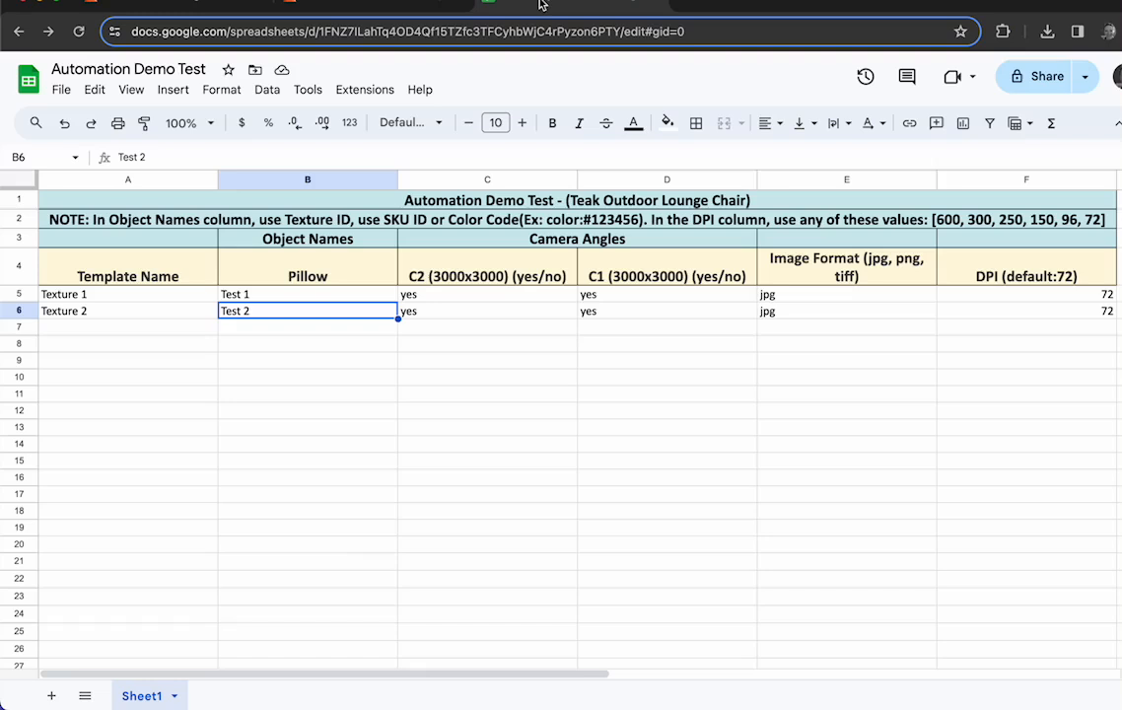
{"action": "left_click", "coordinate": [102, 296]}
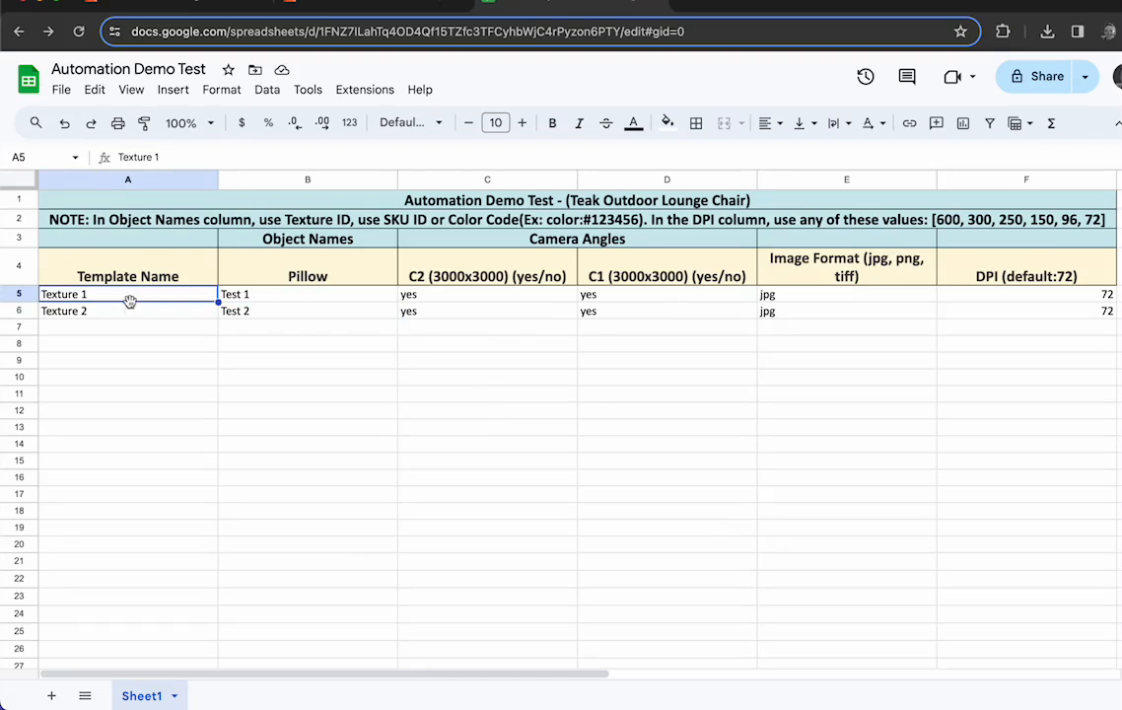
{"action": "left_click", "coordinate": [611, 296]}
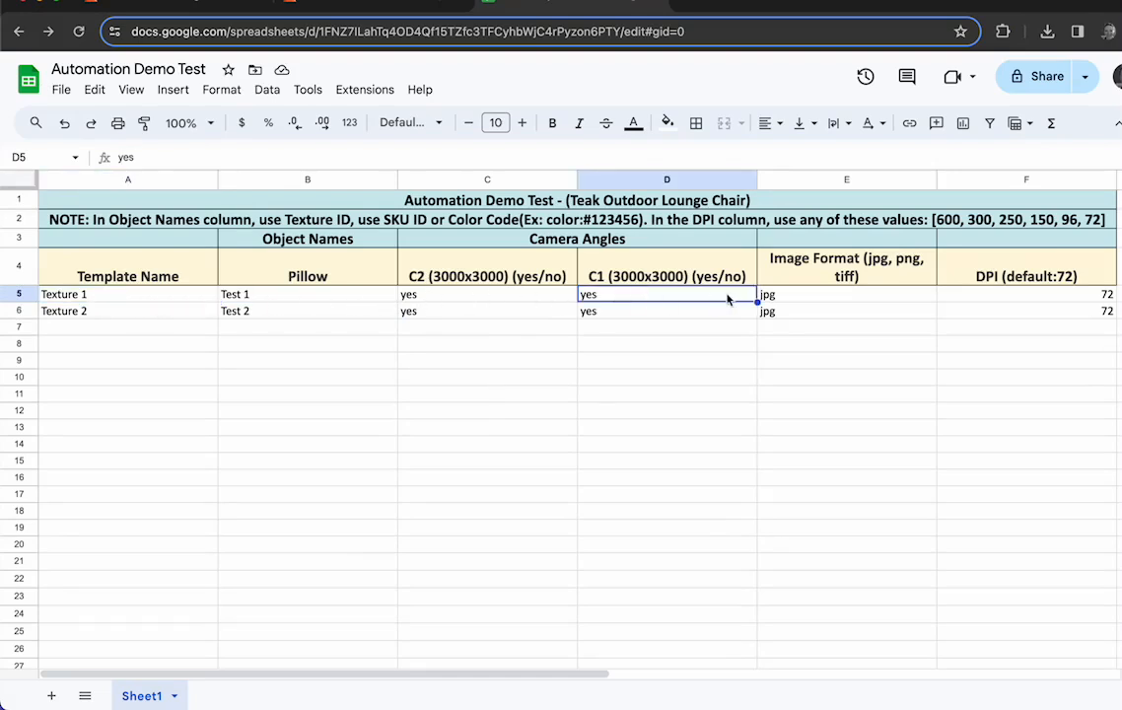
{"action": "left_click", "coordinate": [769, 296]}
{"action": "left_click", "coordinate": [130, 298]}
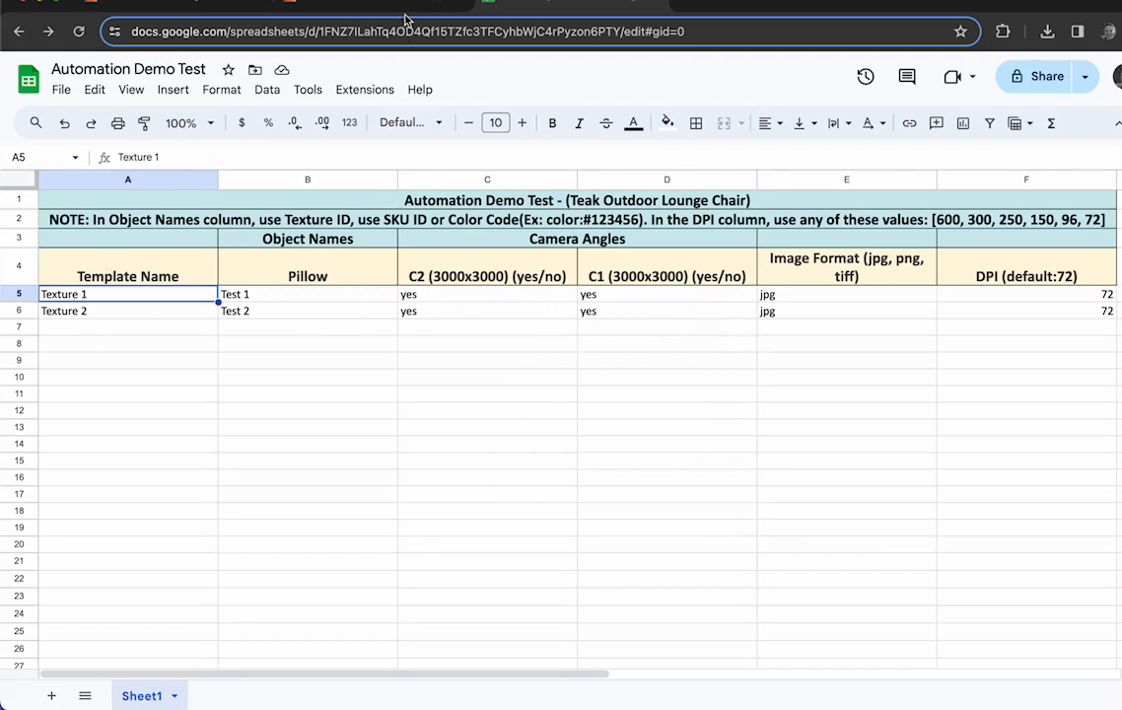
- Switch back to Imagine.io and examine the SKU of the KORA GREY SHEET (1) texture among the product textures, leaving its details unsaved
{"action": "left_click", "coordinate": [367, 6]}
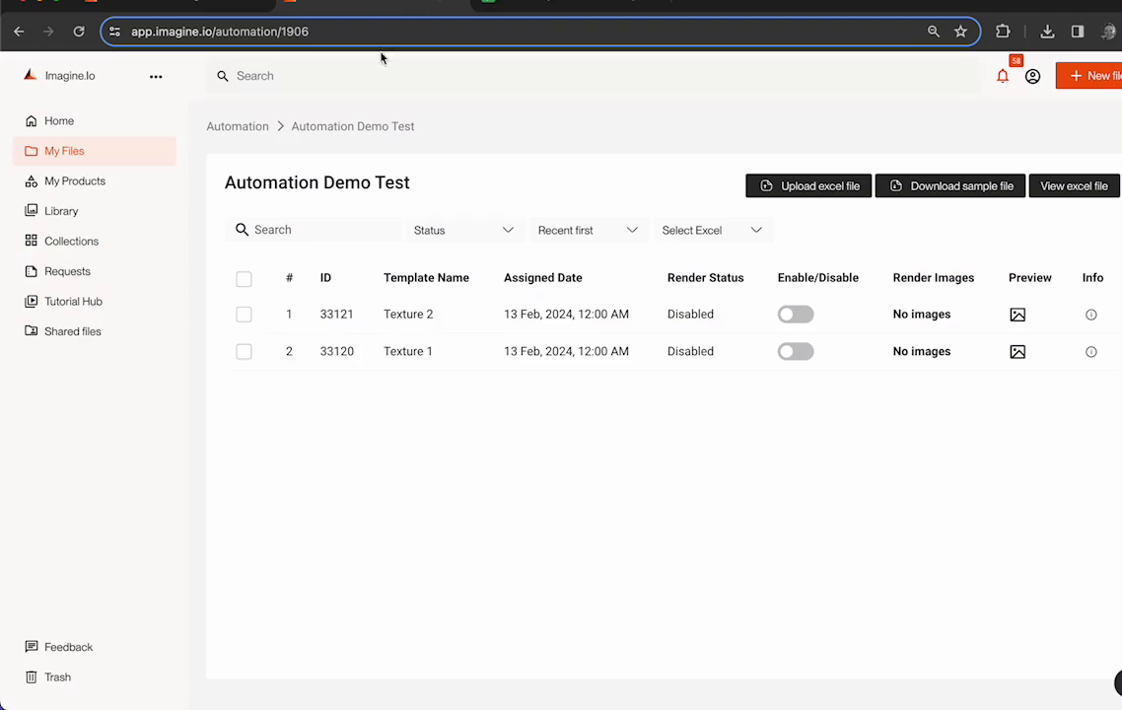
{"action": "left_click", "coordinate": [71, 154]}
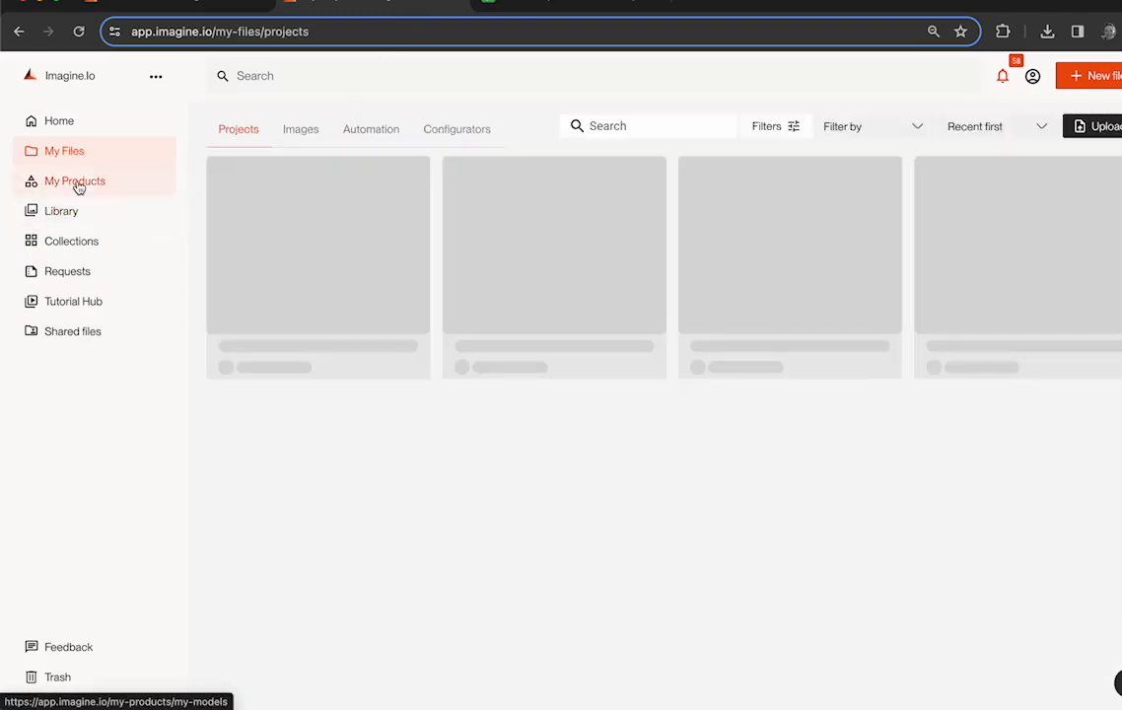
{"action": "left_click", "coordinate": [75, 182]}
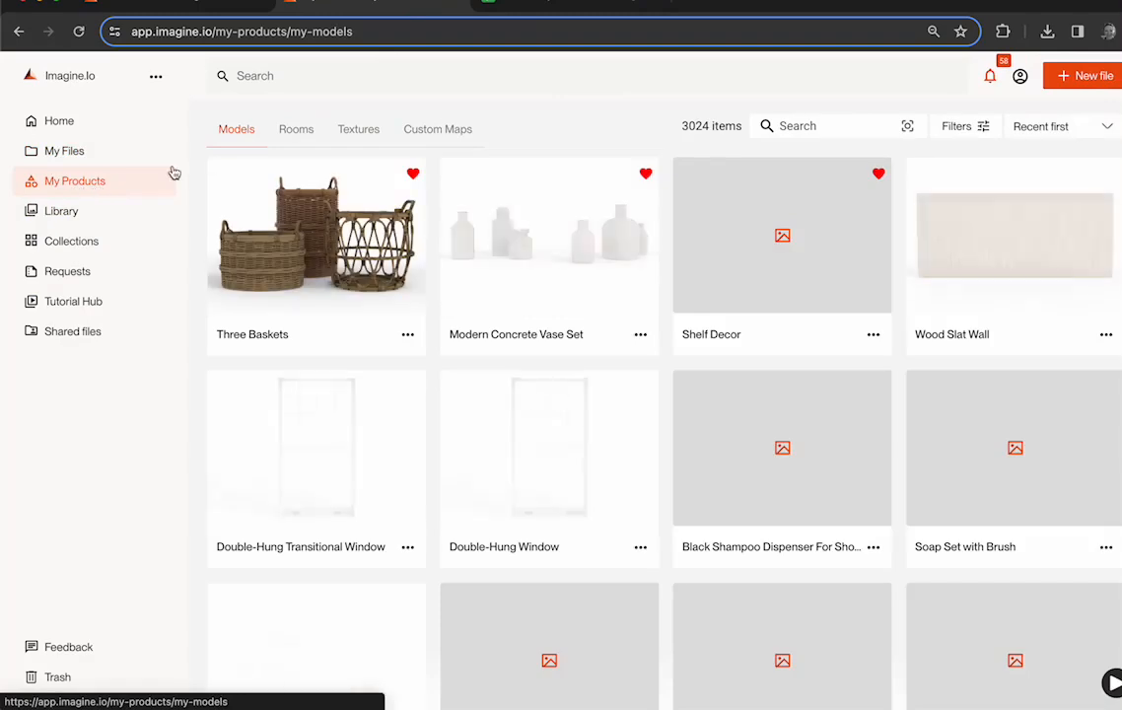
{"action": "left_click", "coordinate": [359, 137]}
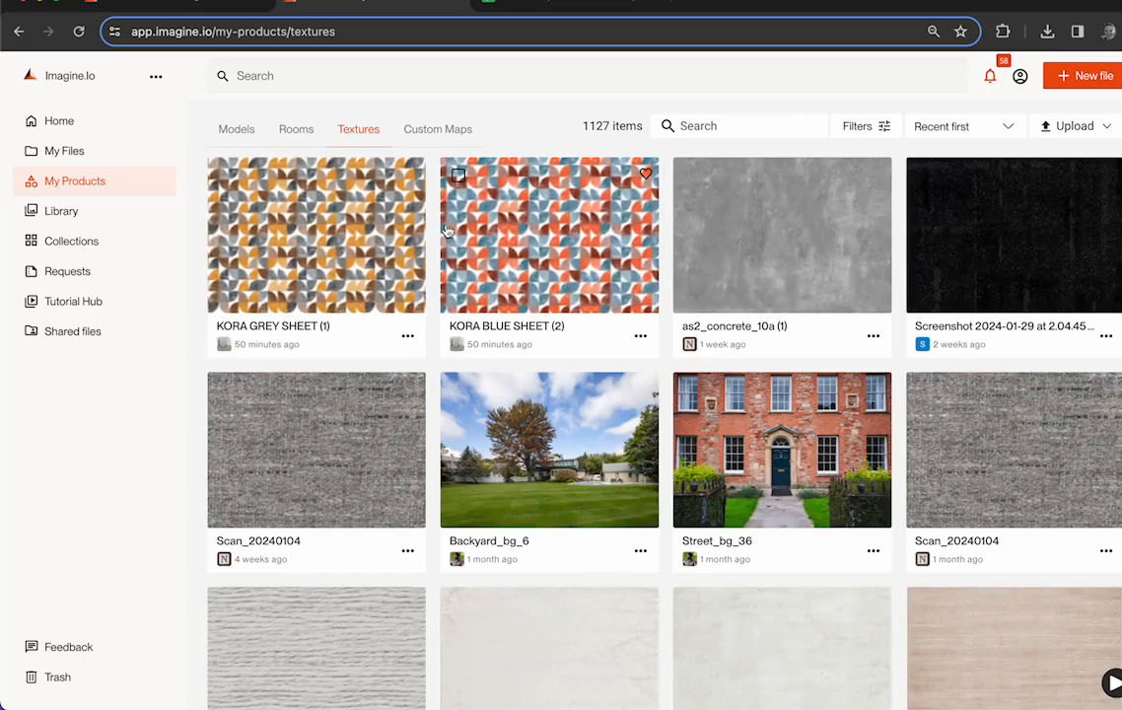
{"action": "left_click", "coordinate": [315, 223]}
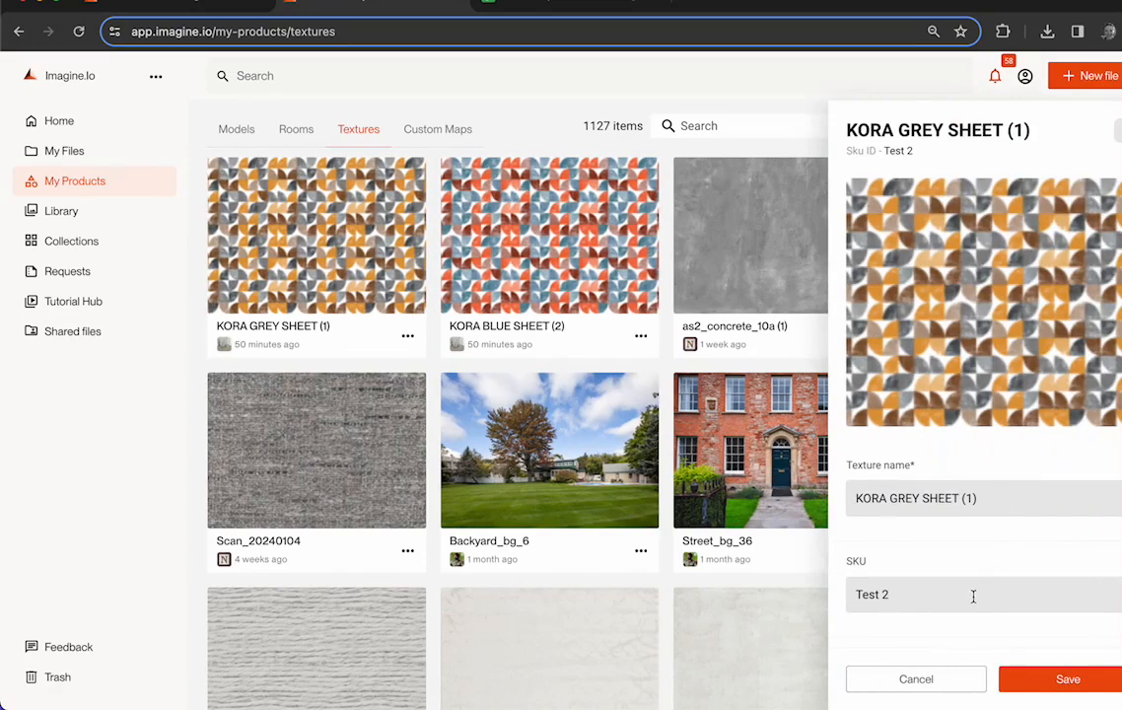
{"action": "scroll", "coordinate": [937, 557], "scroll_direction": "down", "scroll_amount": 1}
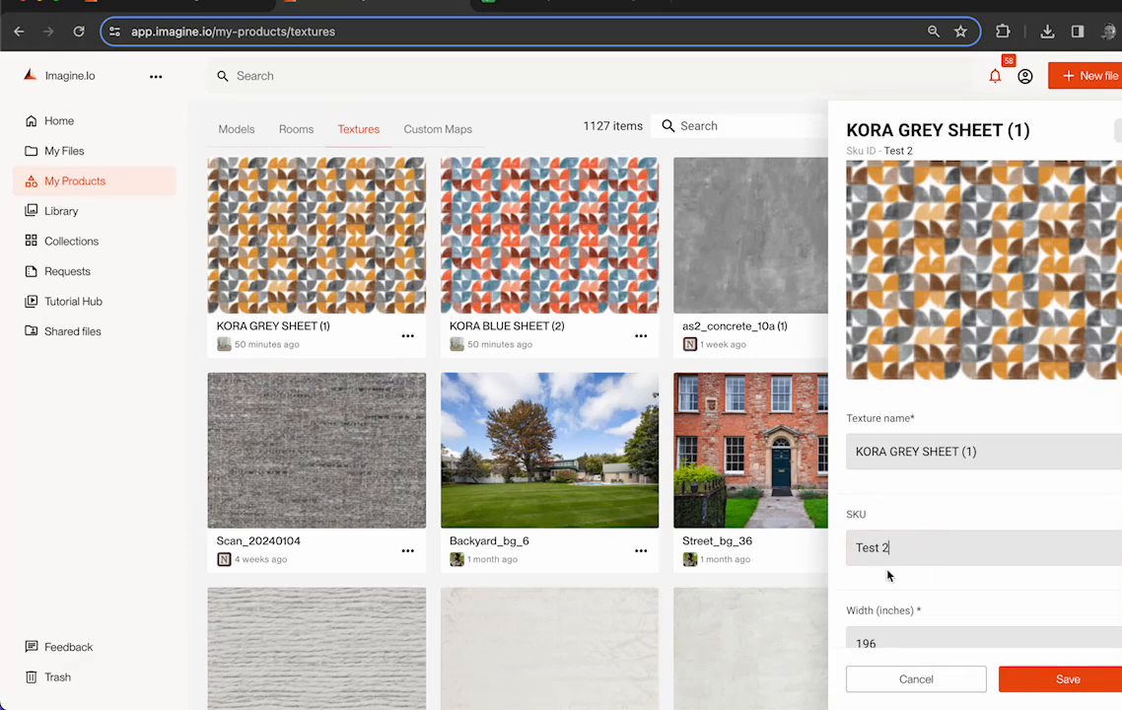
{"action": "left_click", "coordinate": [947, 679]}
- Return to the Google Sheets spreadsheet and check the Pillow SKU entries for both templates and the first template name
{"action": "left_click", "coordinate": [550, 8]}
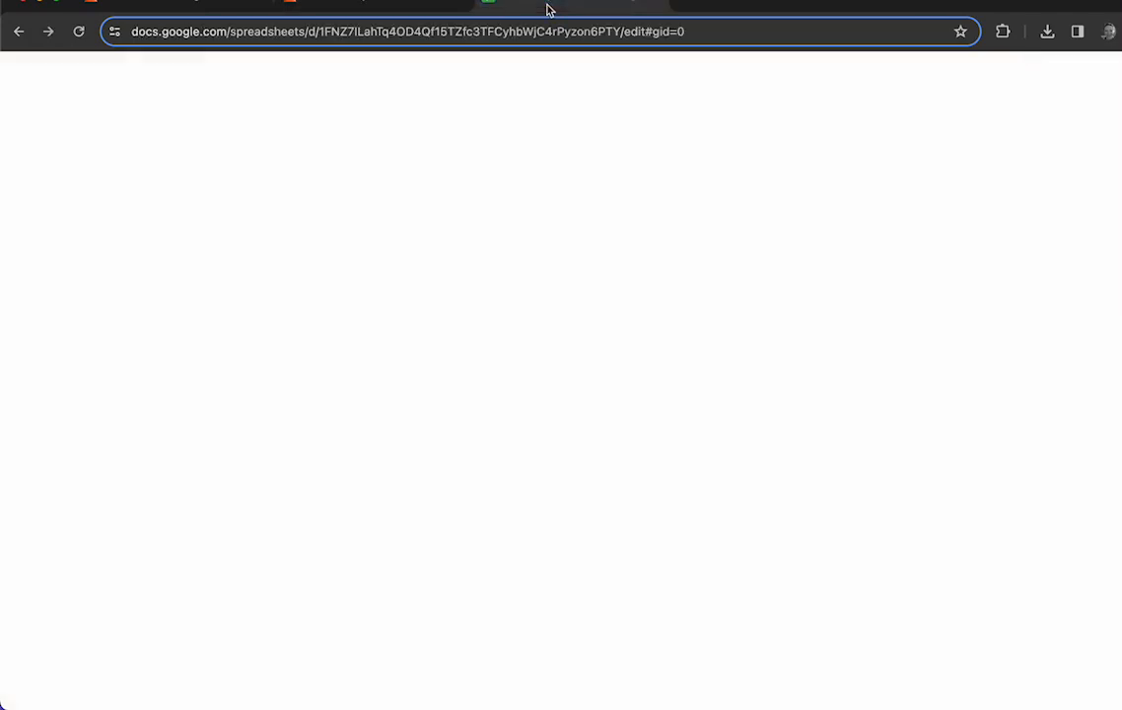
{"action": "left_click", "coordinate": [262, 295]}
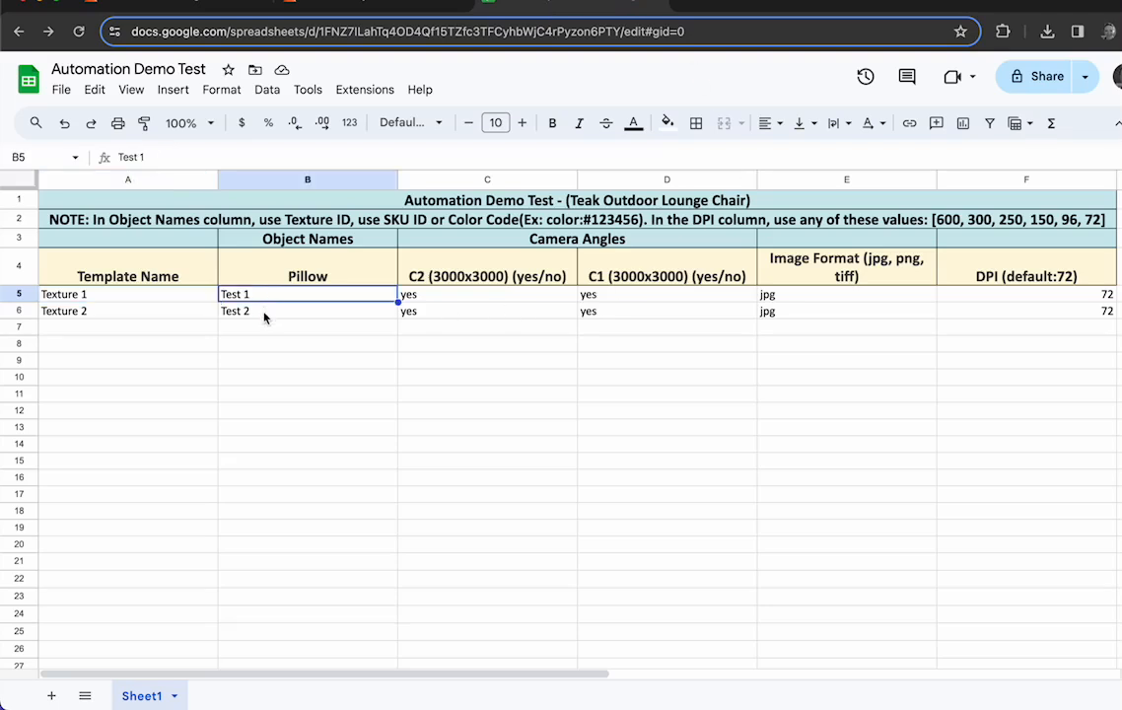
{"action": "left_click", "coordinate": [263, 313]}
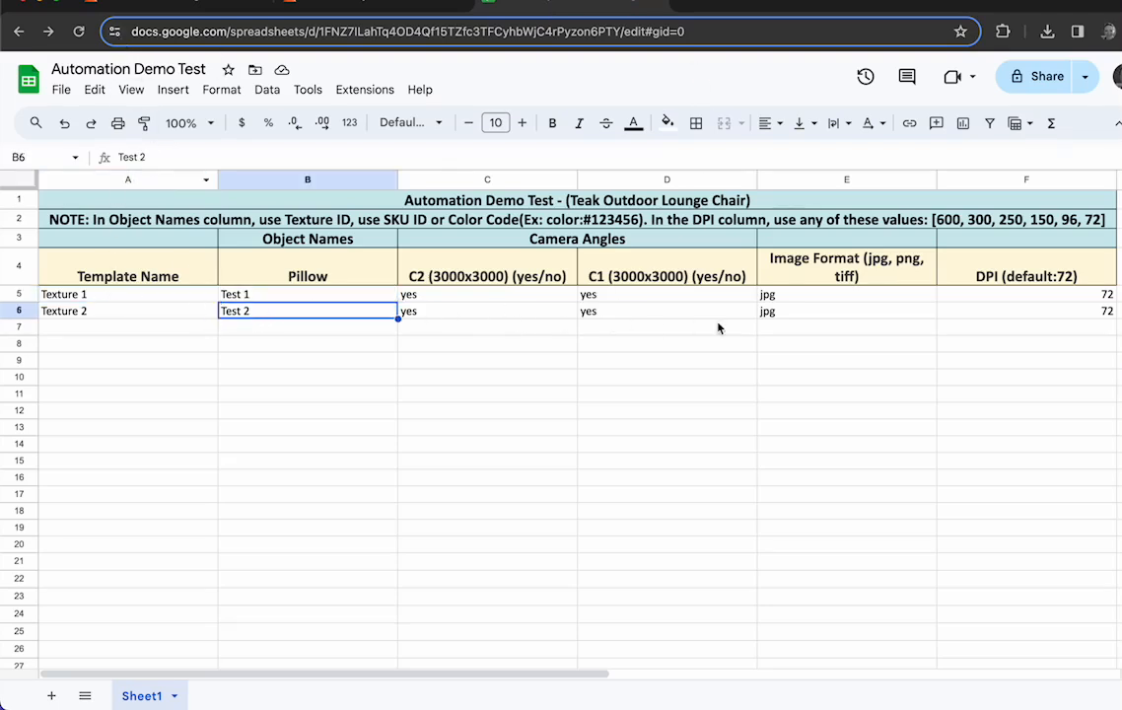
{"action": "left_click", "coordinate": [90, 295]}
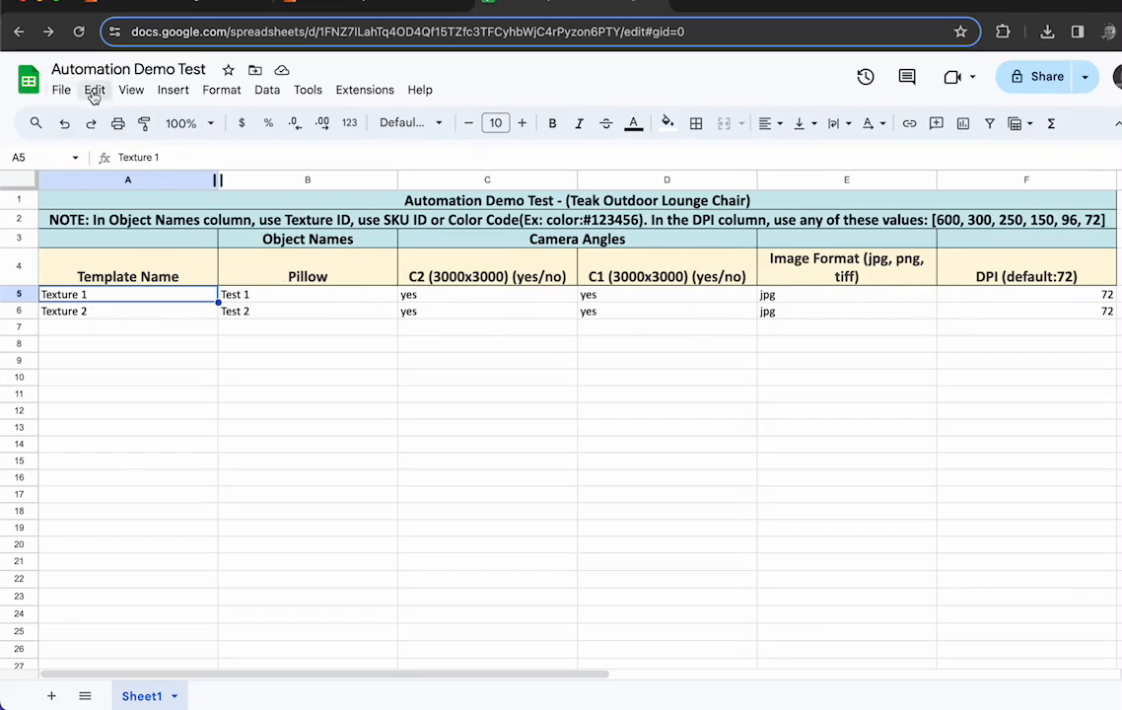
- Return to Imagine.io and open the list of automations among the user's own files
{"action": "left_click", "coordinate": [378, 6]}
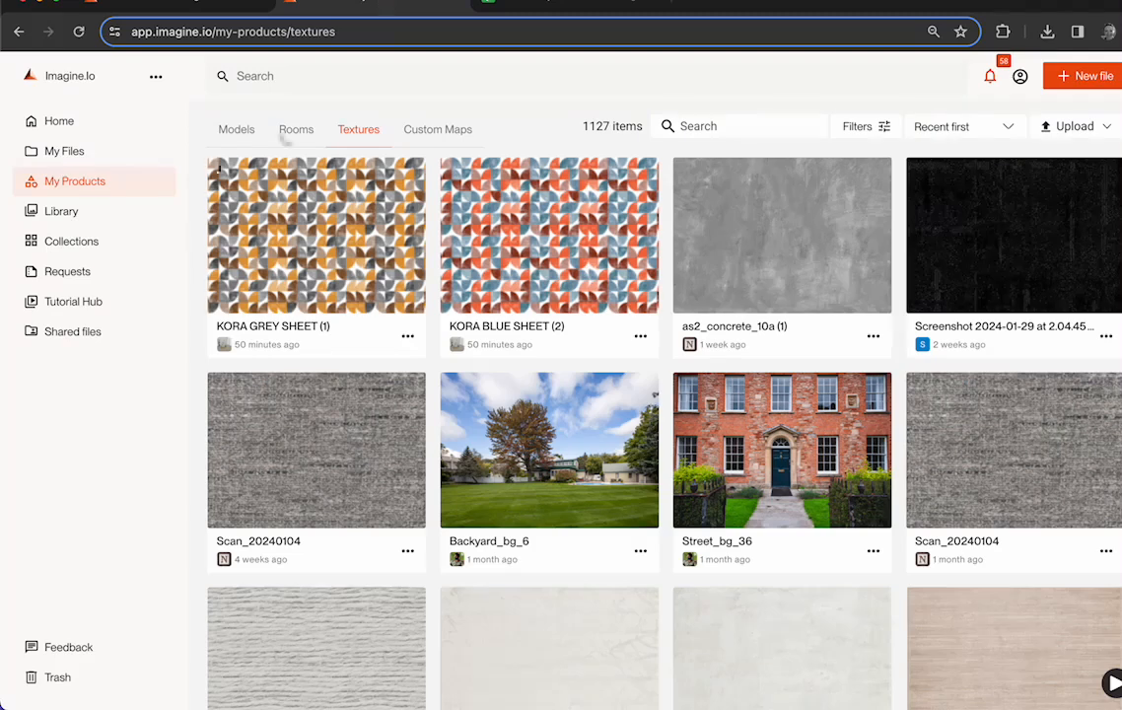
{"action": "left_click", "coordinate": [95, 187]}
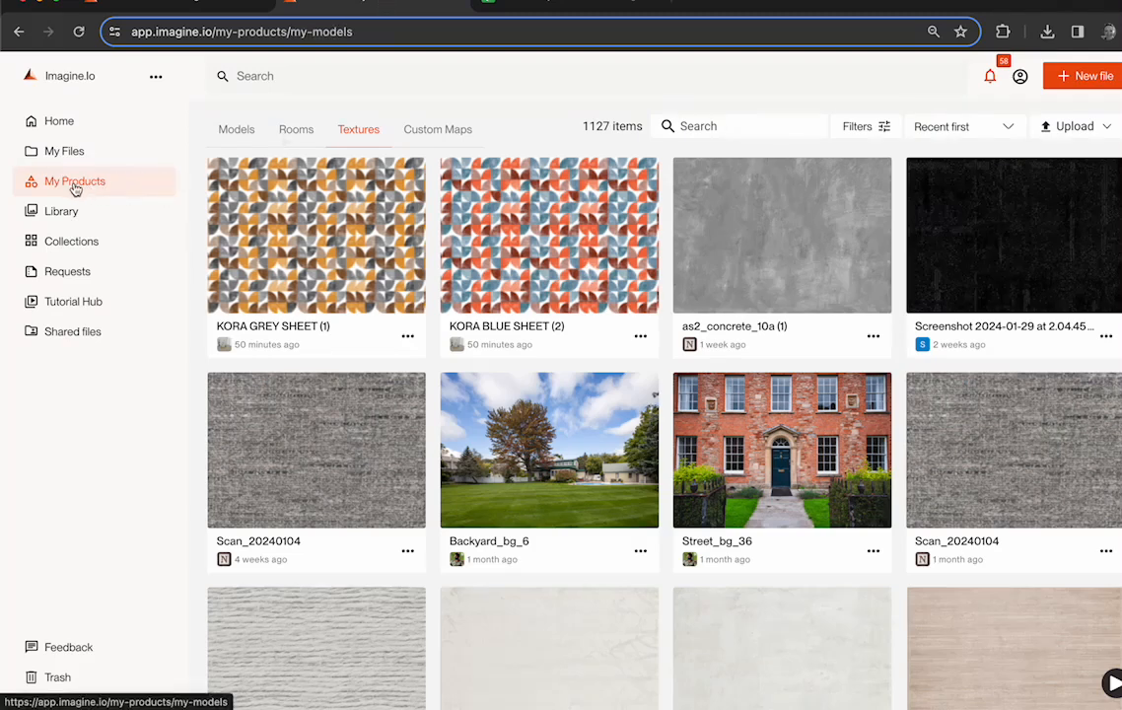
{"action": "left_click", "coordinate": [71, 211]}
{"action": "left_click", "coordinate": [66, 153]}
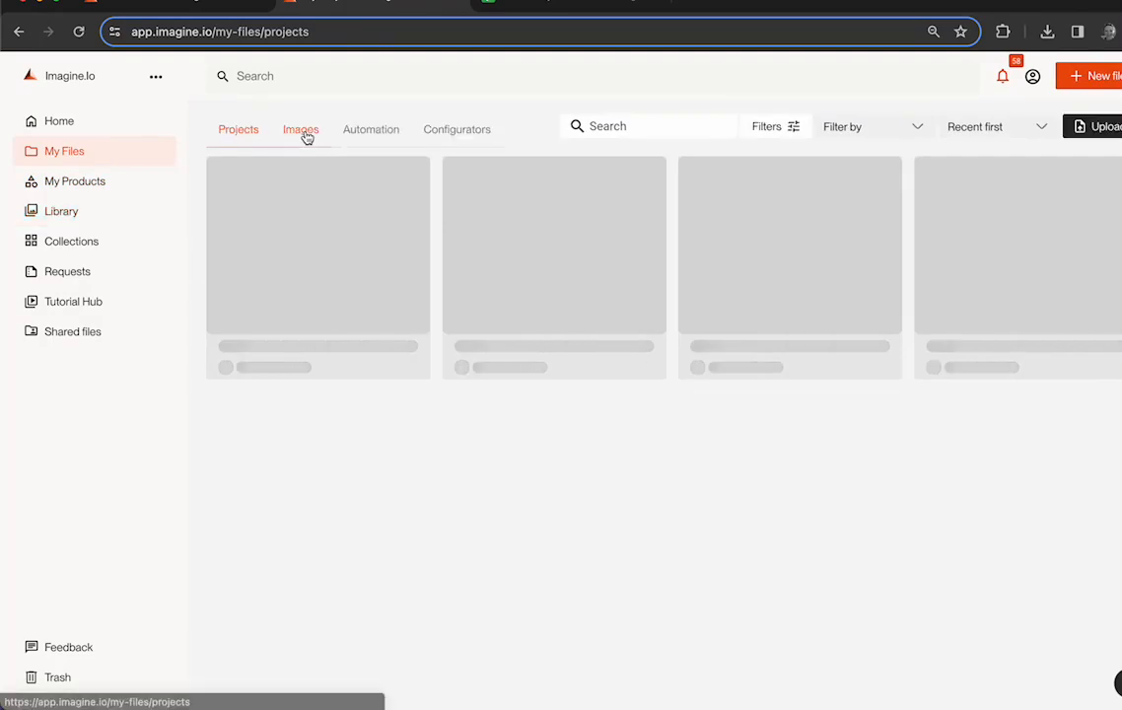
{"action": "left_click", "coordinate": [391, 135]}
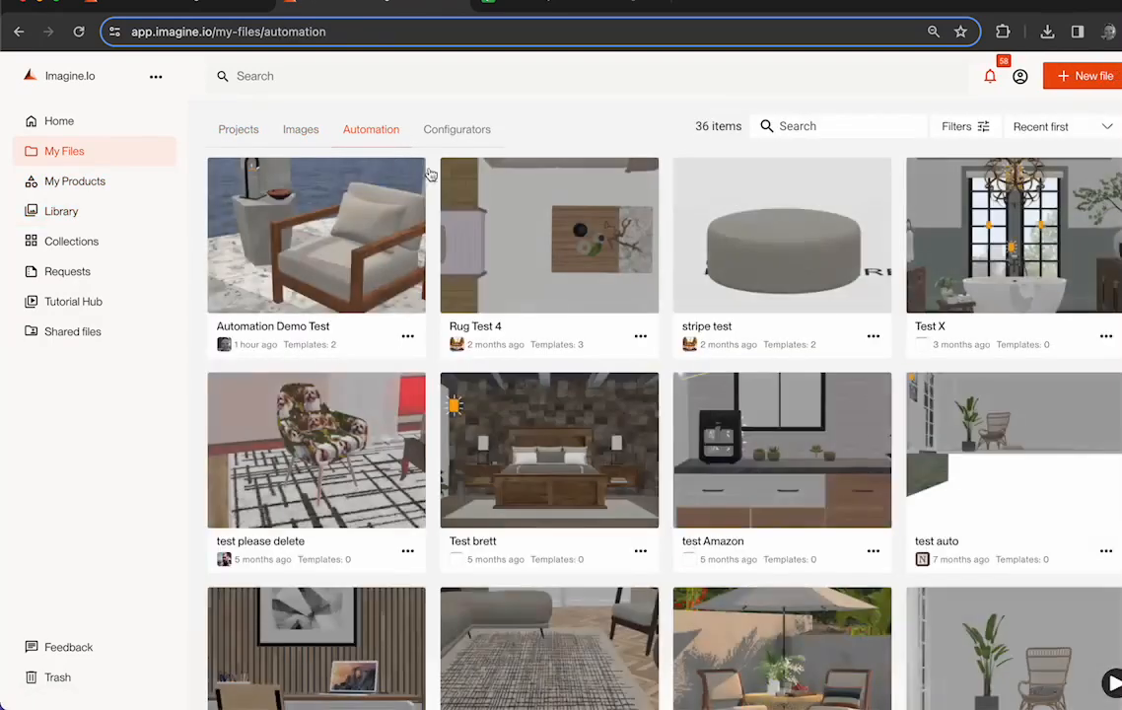
- Open the Automation Demo Test automation and compare its Texture 1 and Texture 2 templates with the rows in the Google Sheets spreadsheet
{"action": "left_click", "coordinate": [316, 249]}
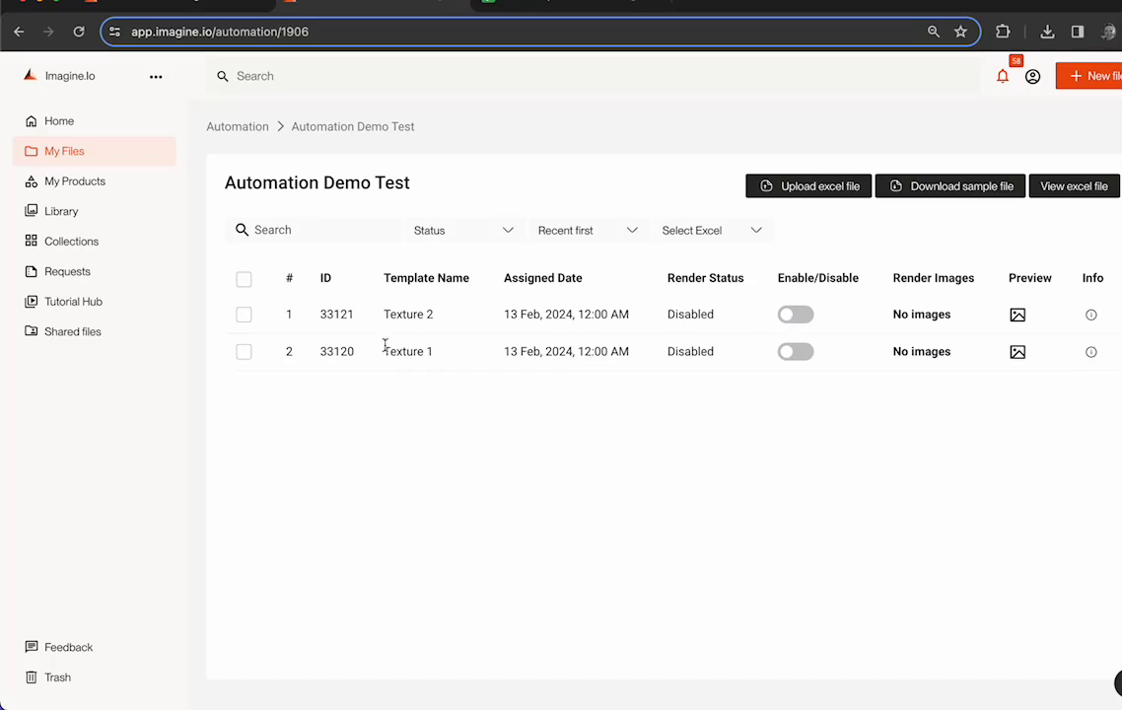
{"action": "left_click", "coordinate": [551, 4]}
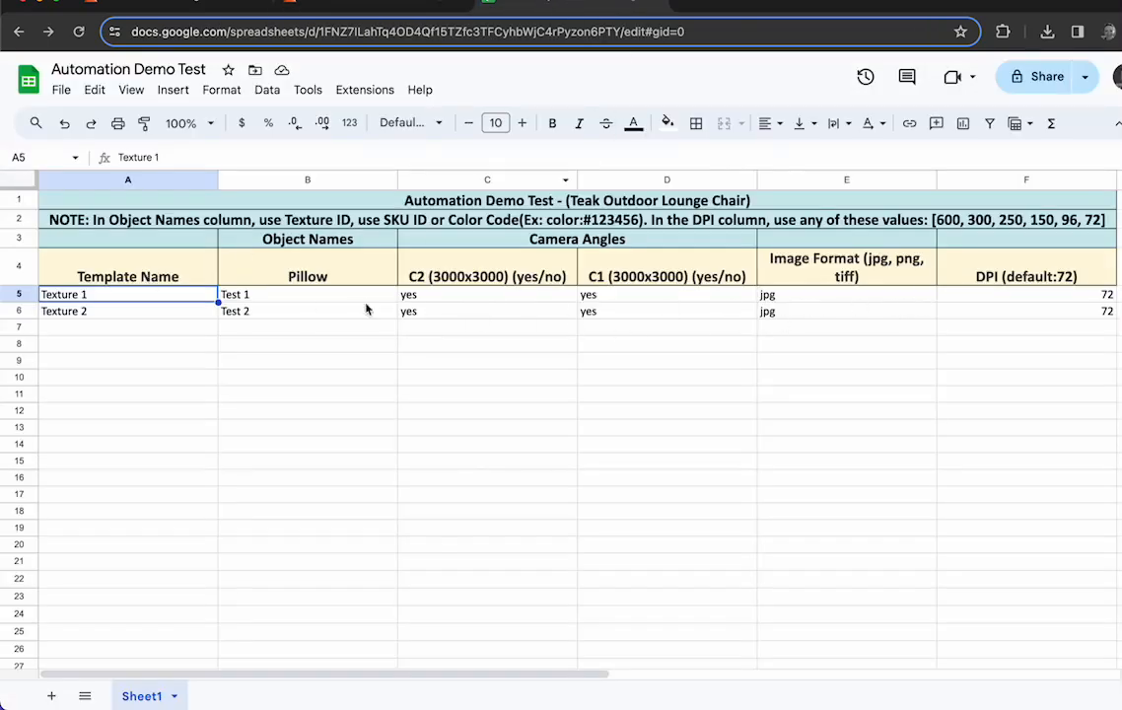
{"action": "left_click", "coordinate": [353, 7]}
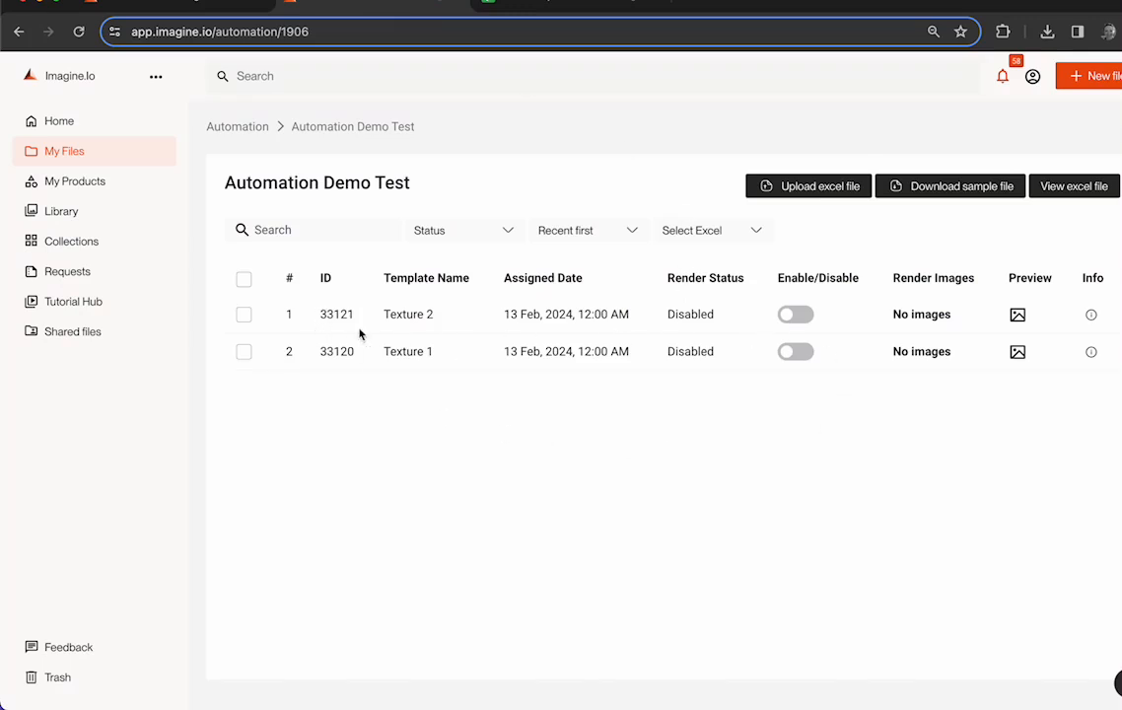
- Select both templates to examine the available bulk rendering, download and preview actions, and clear the selection without running any
{"action": "left_click", "coordinate": [243, 280]}
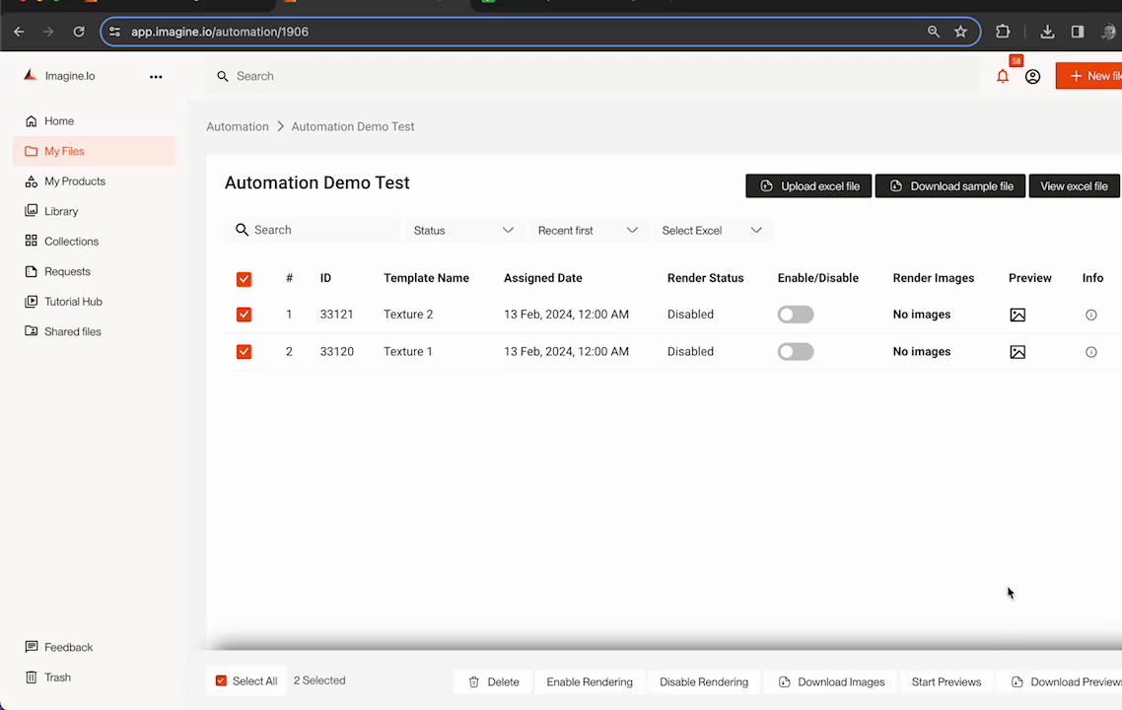
{"action": "left_click", "coordinate": [221, 680]}
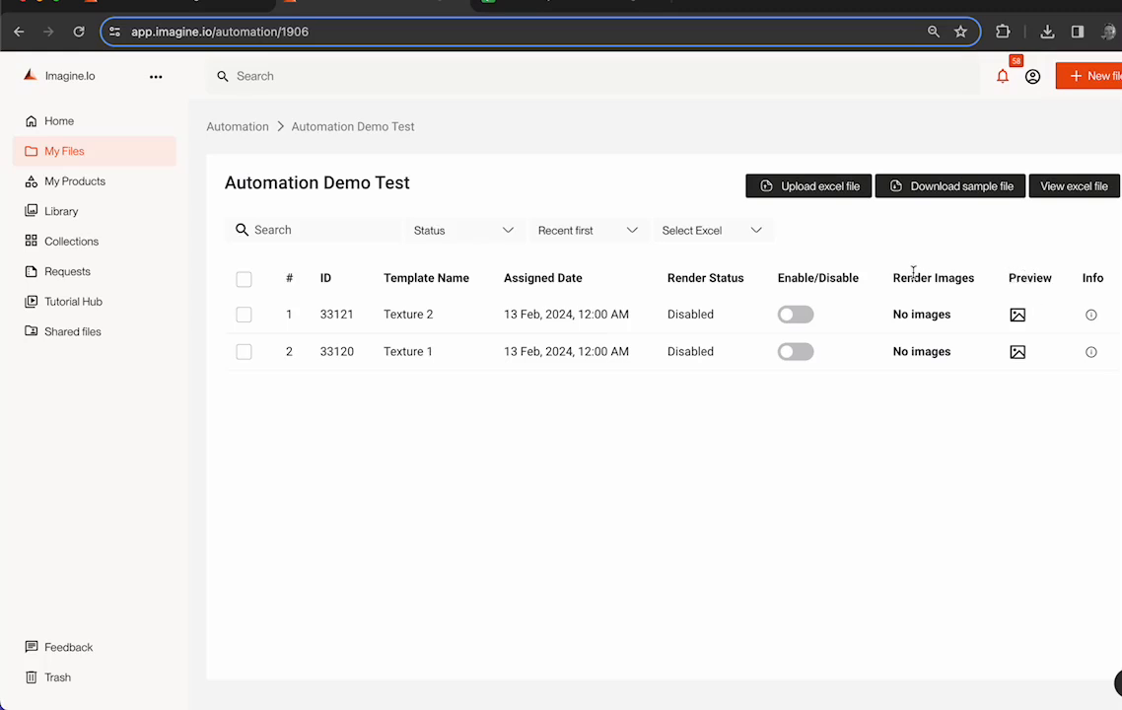
- View the Texture 2 template's preview images from cameras C1 and C2, and close the preview
{"action": "left_click", "coordinate": [1017, 315]}
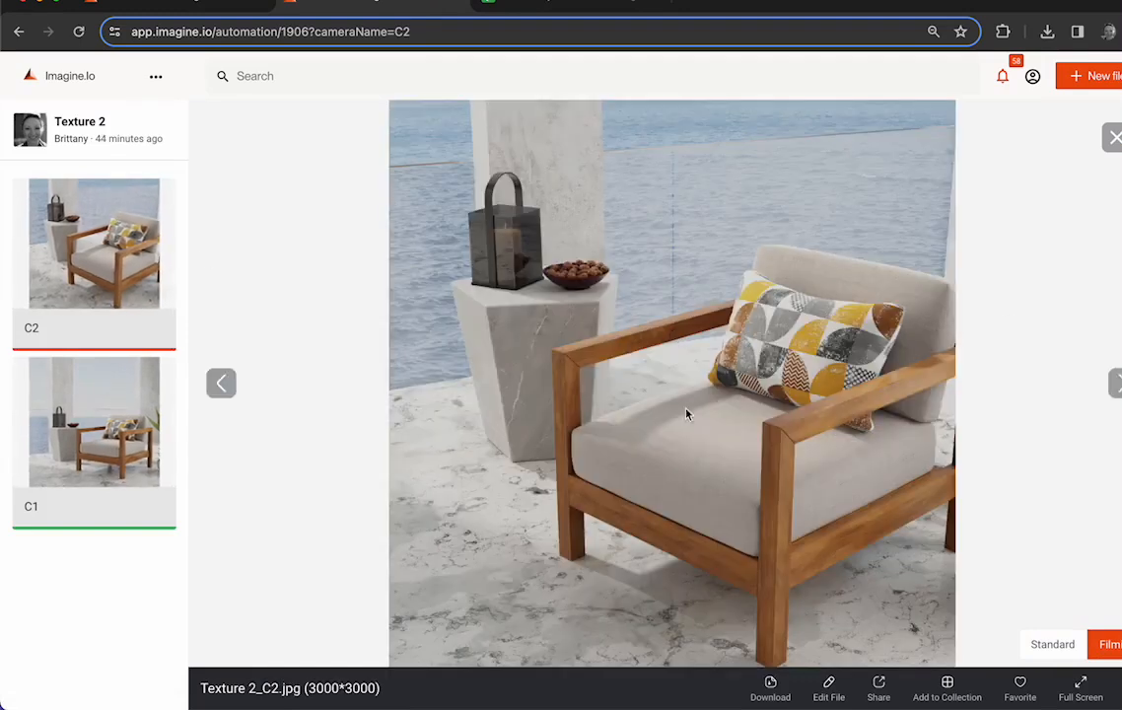
{"action": "left_click", "coordinate": [96, 384]}
{"action": "left_click", "coordinate": [97, 209]}
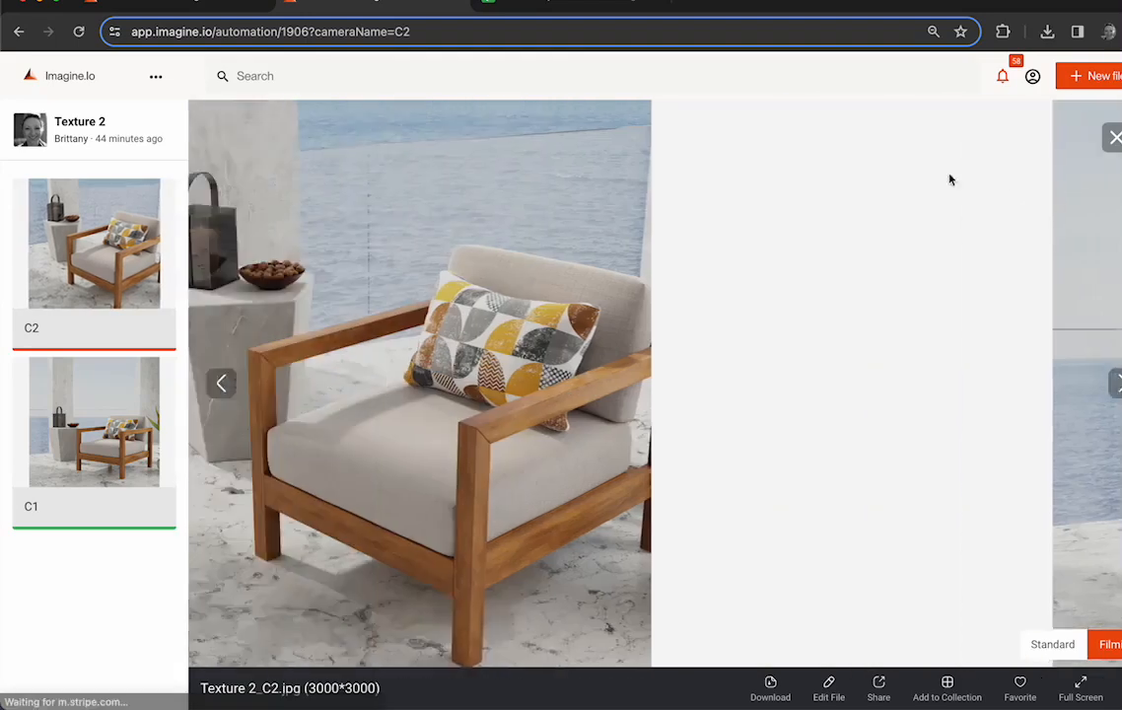
{"action": "left_click", "coordinate": [1114, 137]}
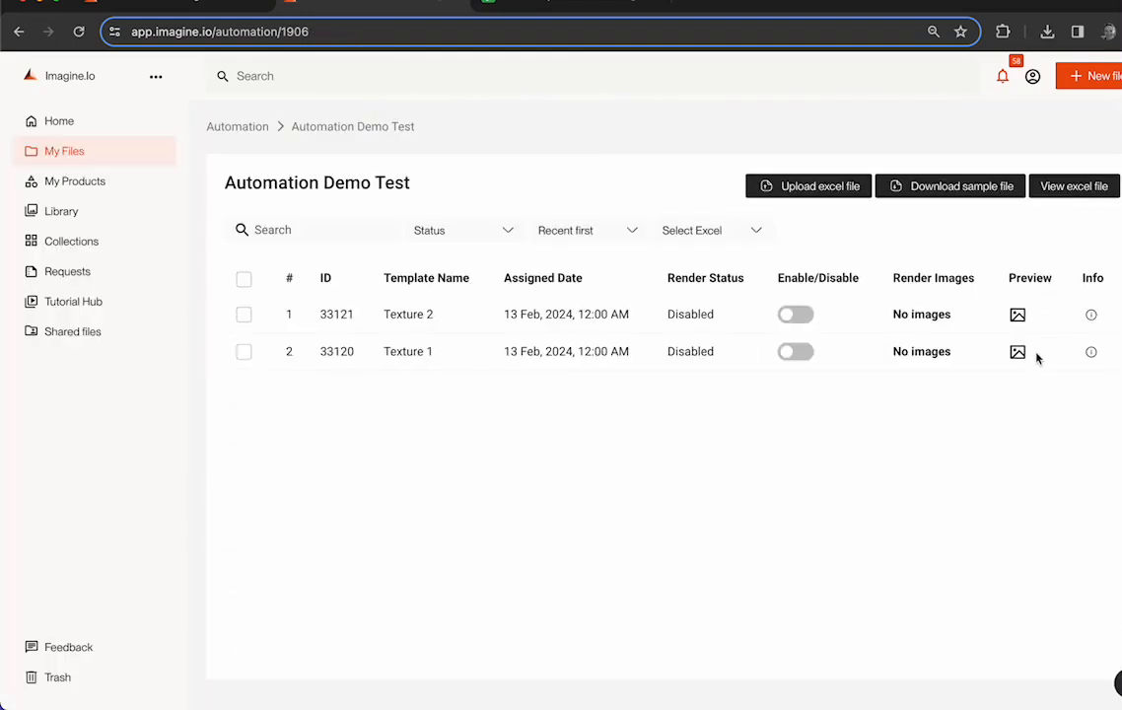
- Open the preview images of the Texture 1 template
{"action": "left_click", "coordinate": [1017, 353]}
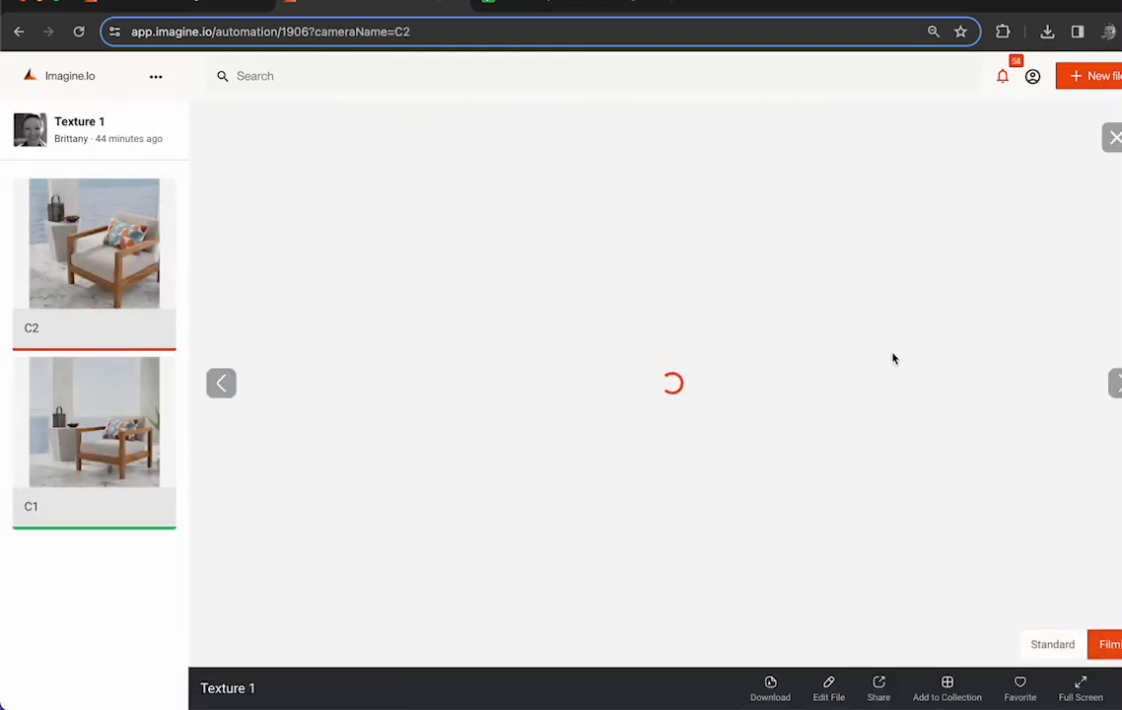